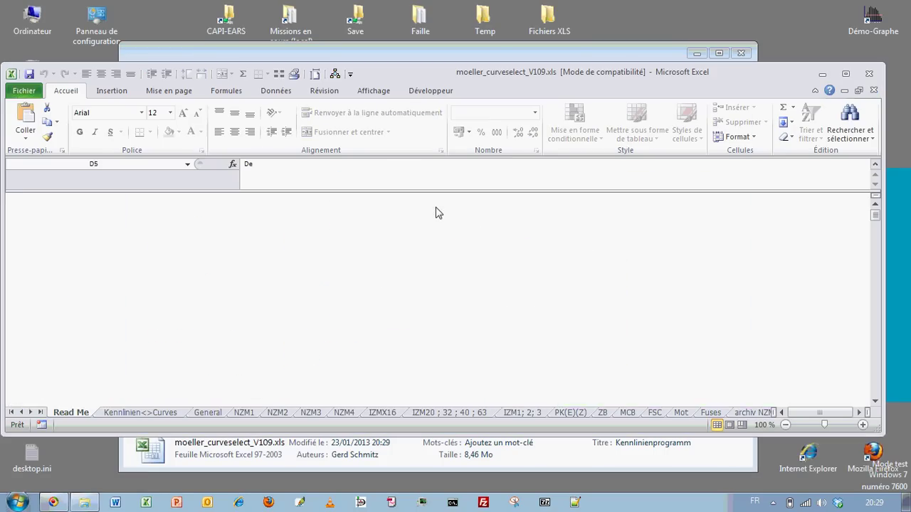
# - Maximize the workbook window and try to edit the description text in row 11 of the Read Me sheet
pyautogui.click(847, 75)
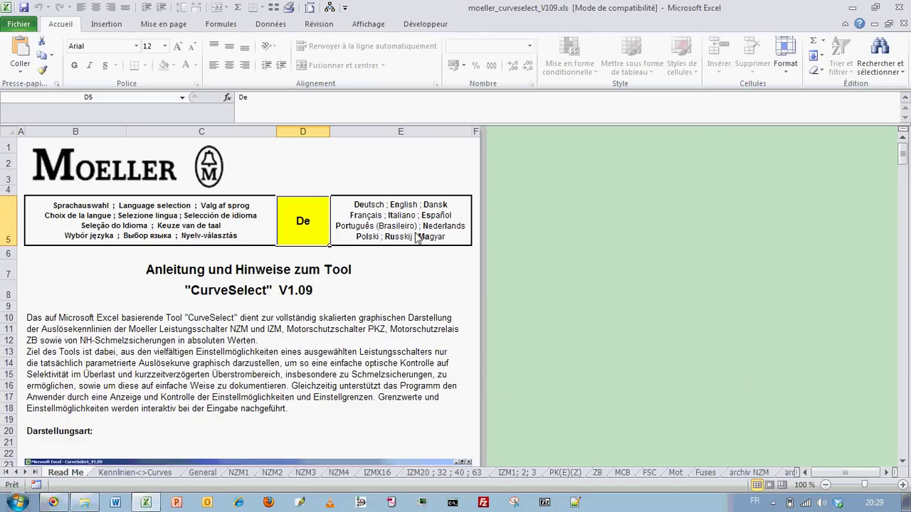
pyautogui.click(206, 332)
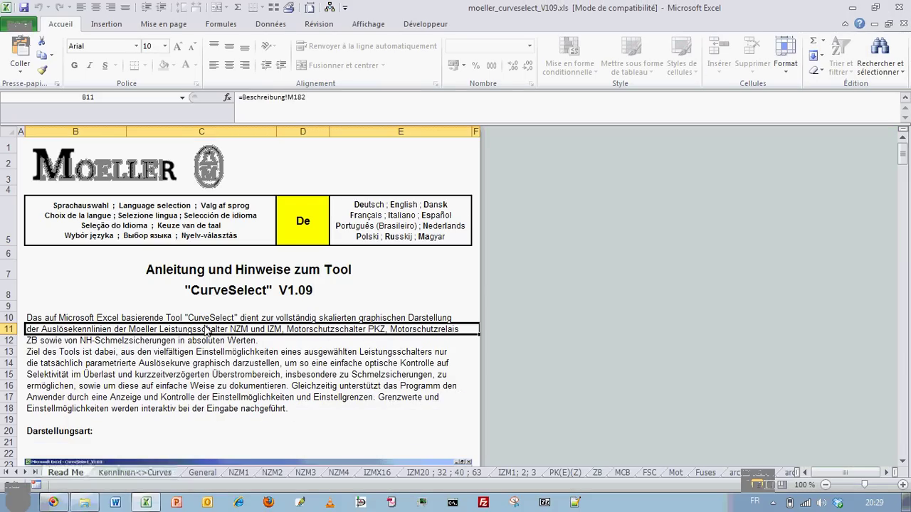
pyautogui.doubleClick(206, 331)
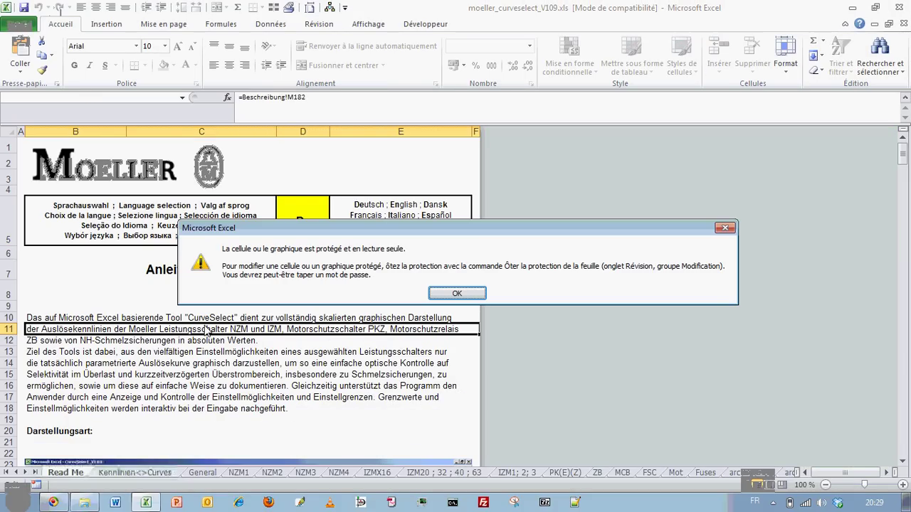
pyautogui.click(461, 293)
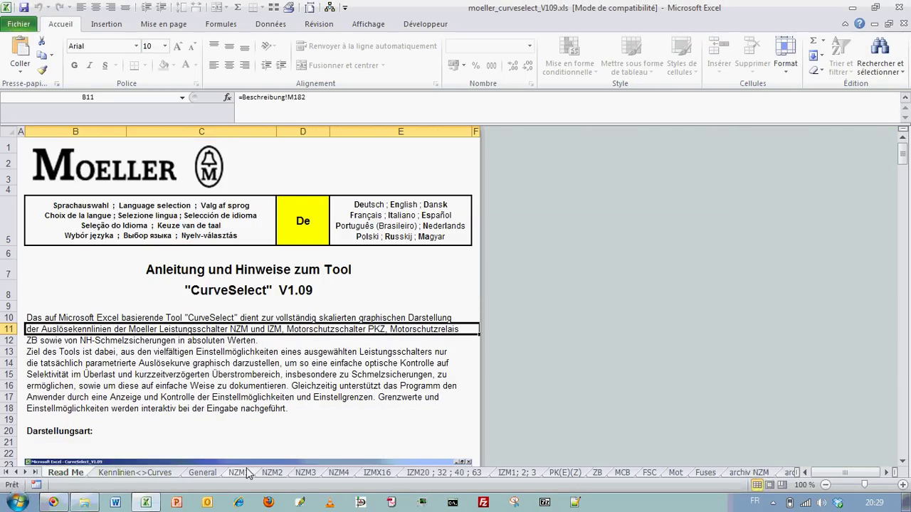
# - Try to edit the title cell B1 on the NZM1 sheet
pyautogui.click(247, 472)
pyautogui.click(324, 161)
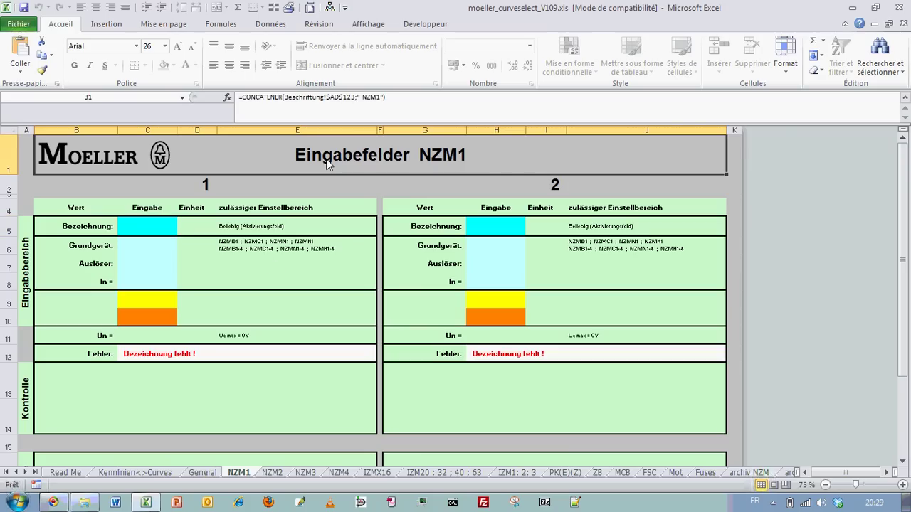
pyautogui.doubleClick(326, 158)
pyautogui.click(452, 292)
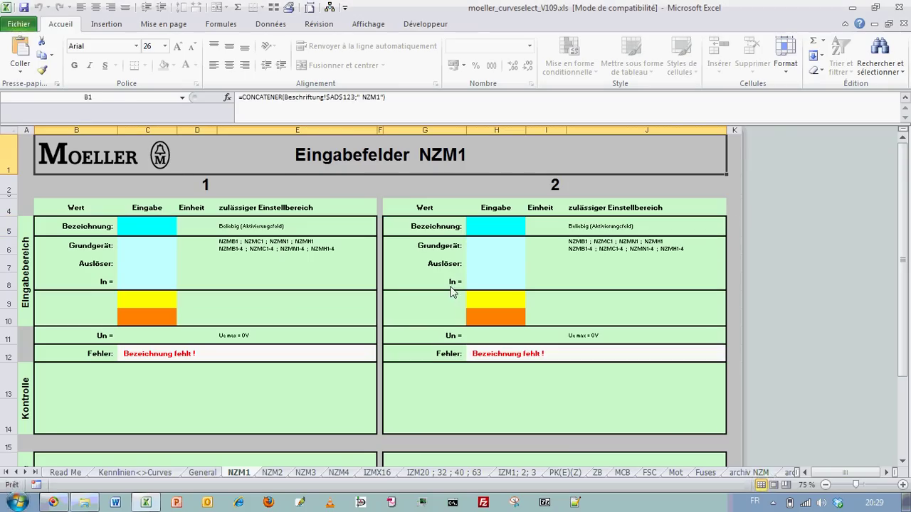
# - Review the workbook's file information for structure protection and the list of locked sheets, then return to the NZM1 sheet
pyautogui.click(18, 26)
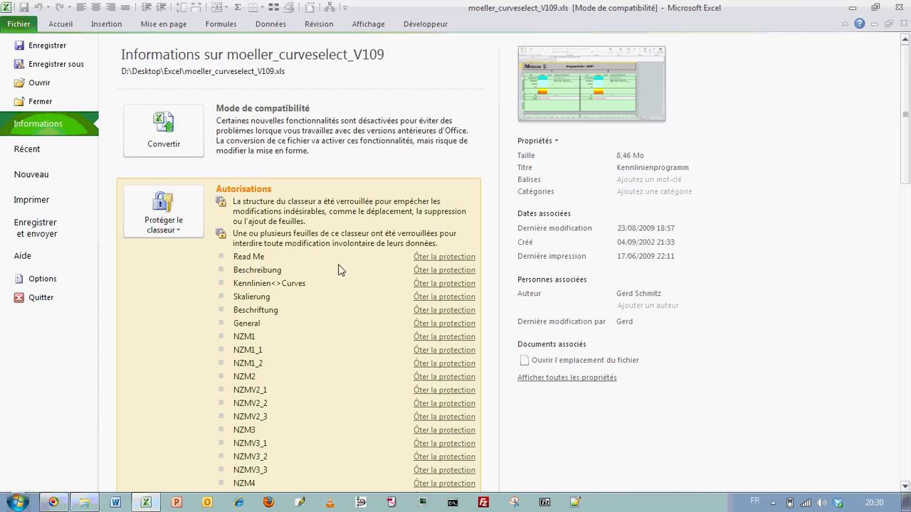
pyautogui.moveTo(904, 122); pyautogui.dragTo(904, 147)
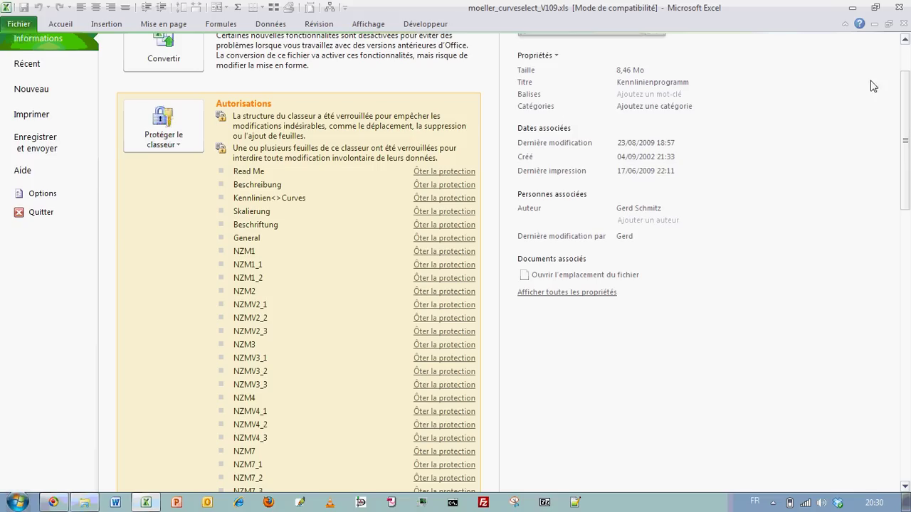
pyautogui.moveTo(899, 100); pyautogui.dragTo(900, 63)
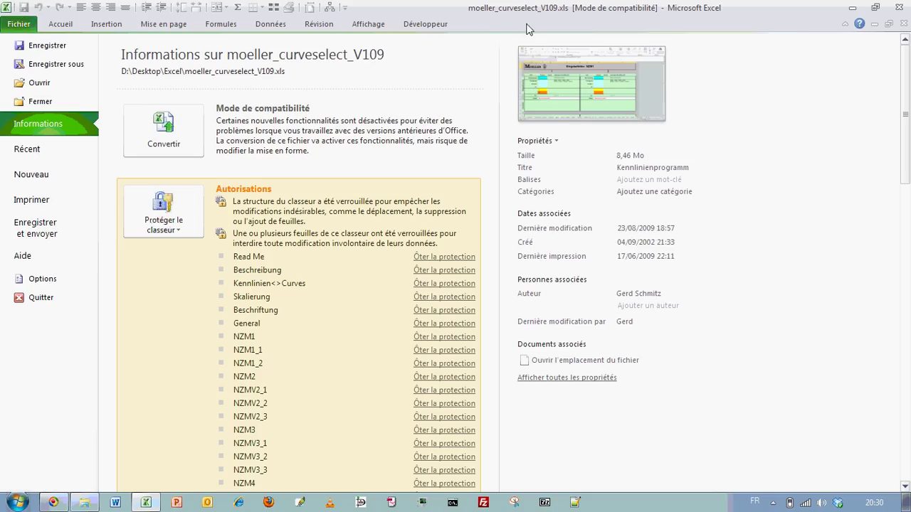
pyautogui.click(899, 10)
pyautogui.click(532, 288)
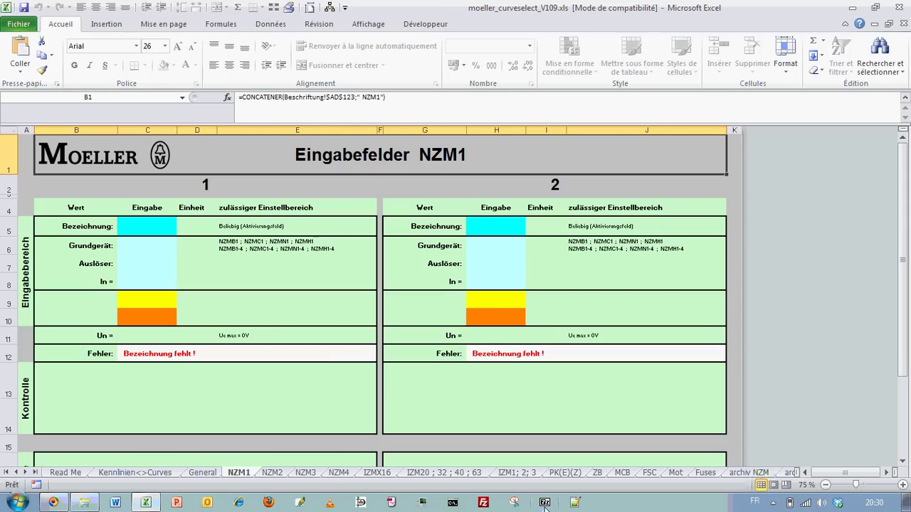
# - Open 7-Zip and Notepad++ in turn to check that both tools are available, closing each one
pyautogui.click(545, 504)
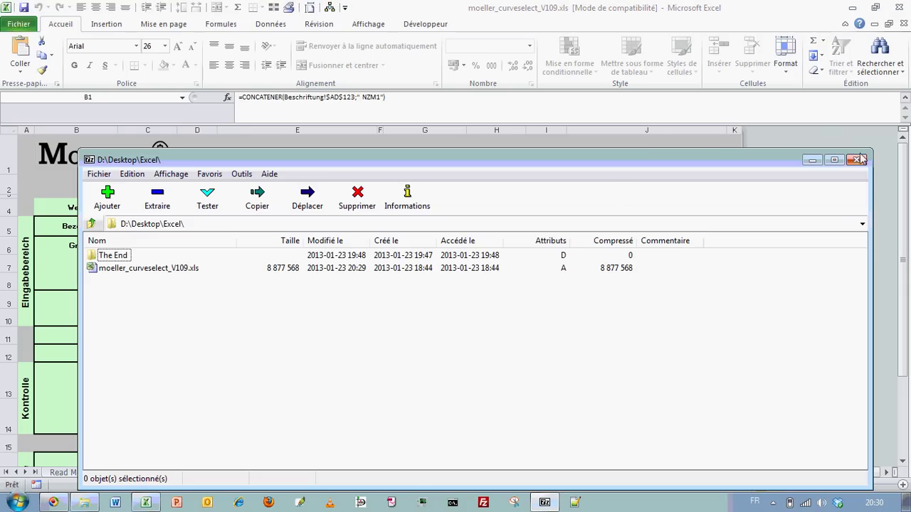
pyautogui.click(858, 160)
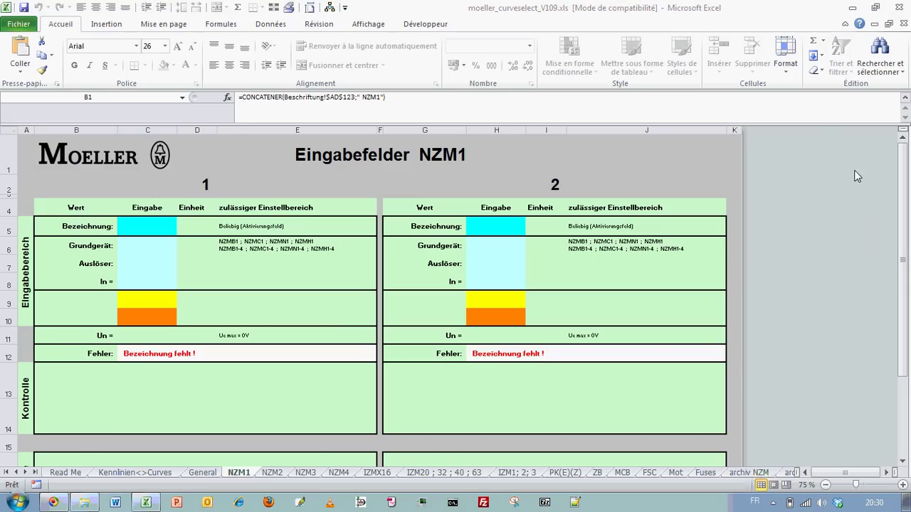
pyautogui.click(576, 504)
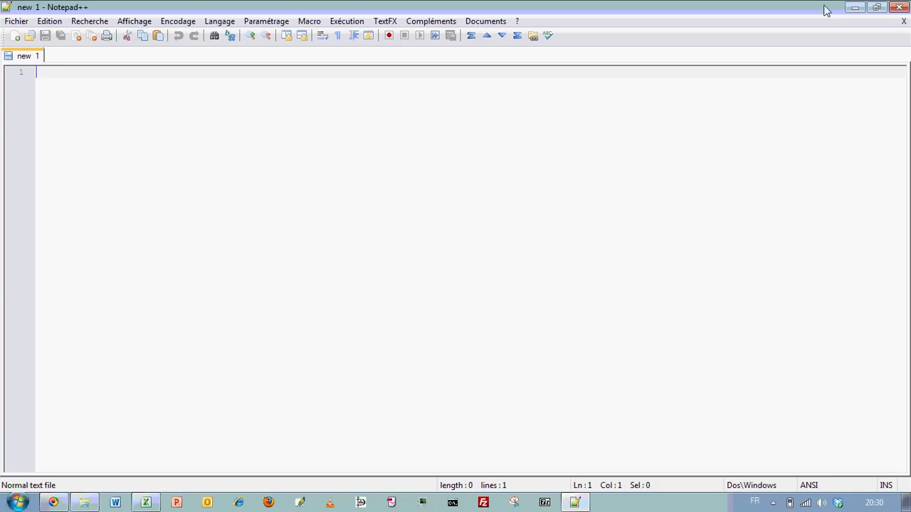
pyautogui.click(897, 9)
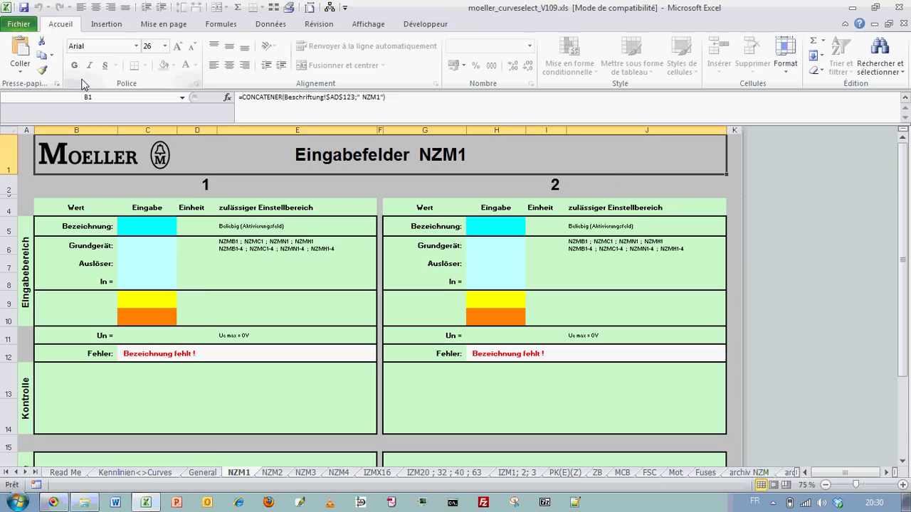
# - Save a copy of the workbook as the macro-enabled file moeller_curveselect_V109.xlsm in the Excel folder and close Excel
pyautogui.click(19, 23)
pyautogui.click(74, 65)
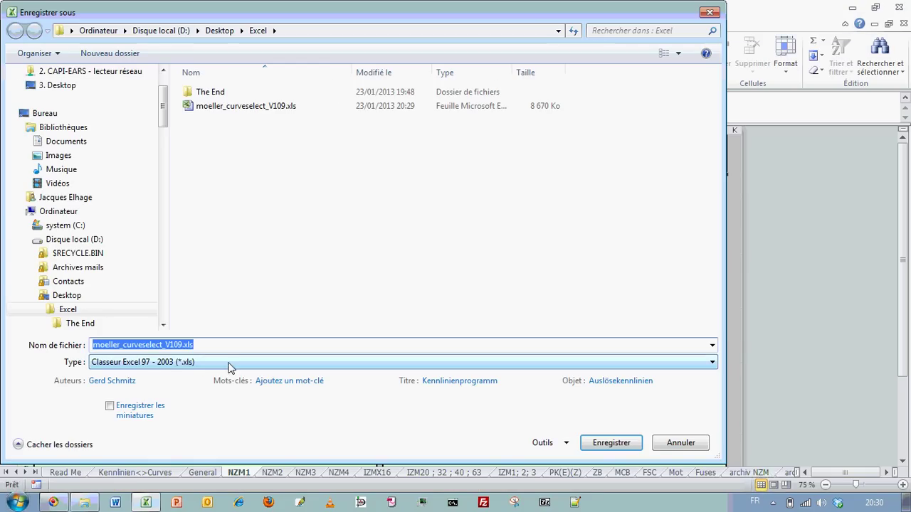
pyautogui.click(193, 364)
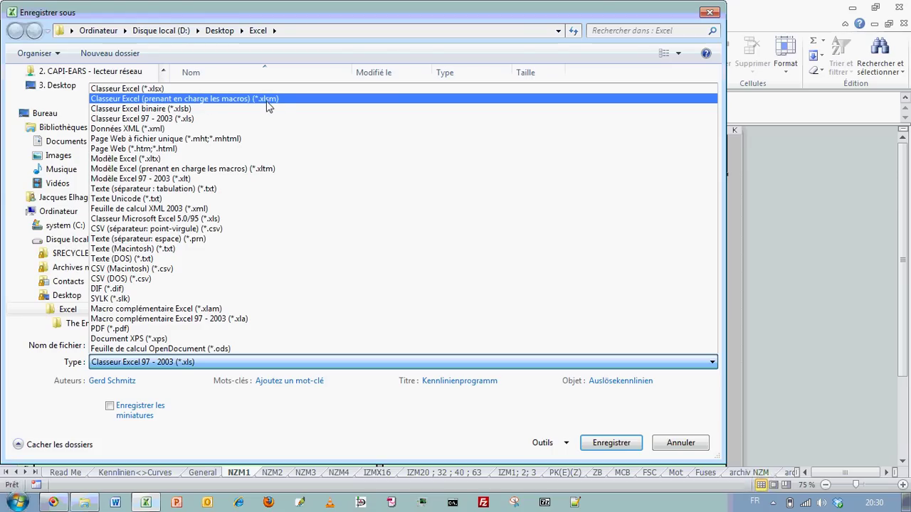
pyautogui.click(270, 99)
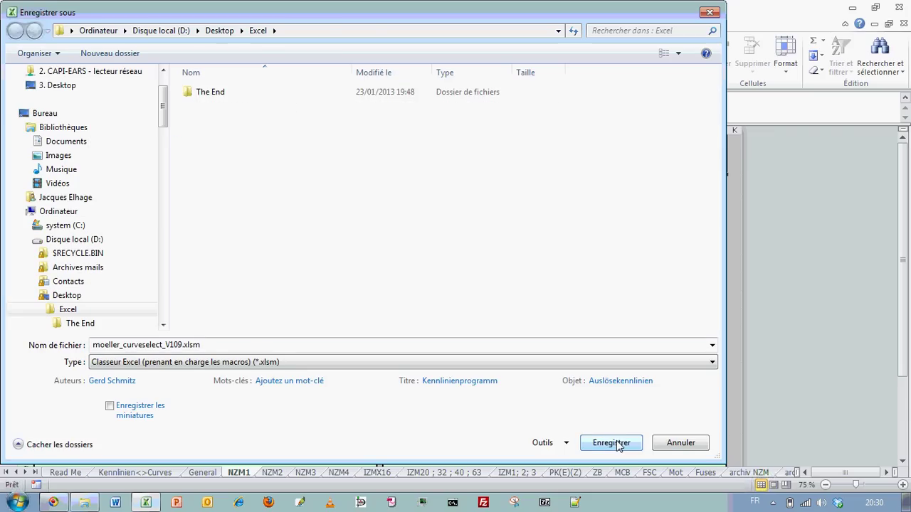
pyautogui.click(612, 442)
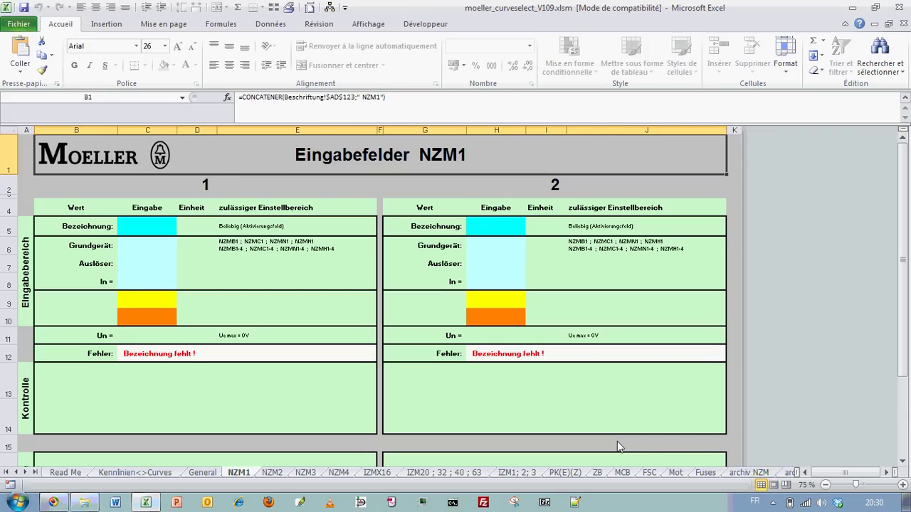
pyautogui.click(898, 12)
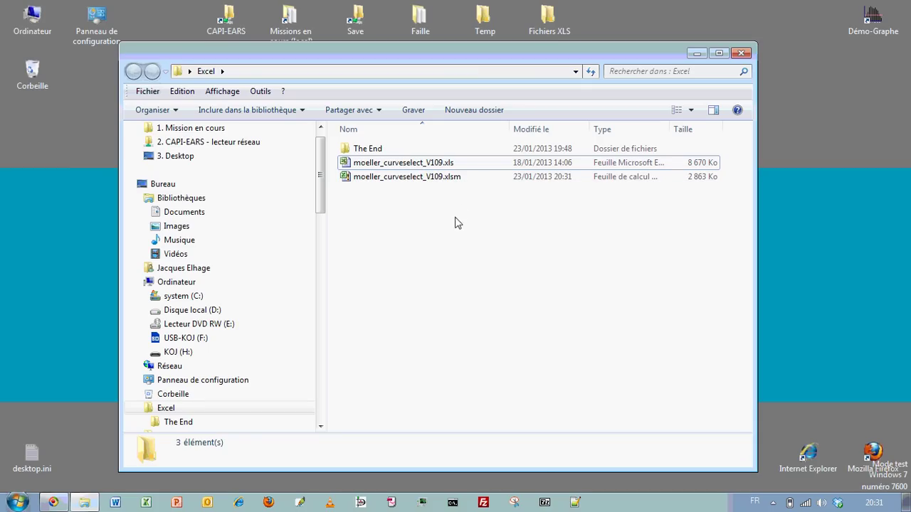
# - Open moeller_curveselect_V109.xlsm as an archive in 7-Zip and arrange its window side by side with the Excel folder window
pyautogui.click(544, 502)
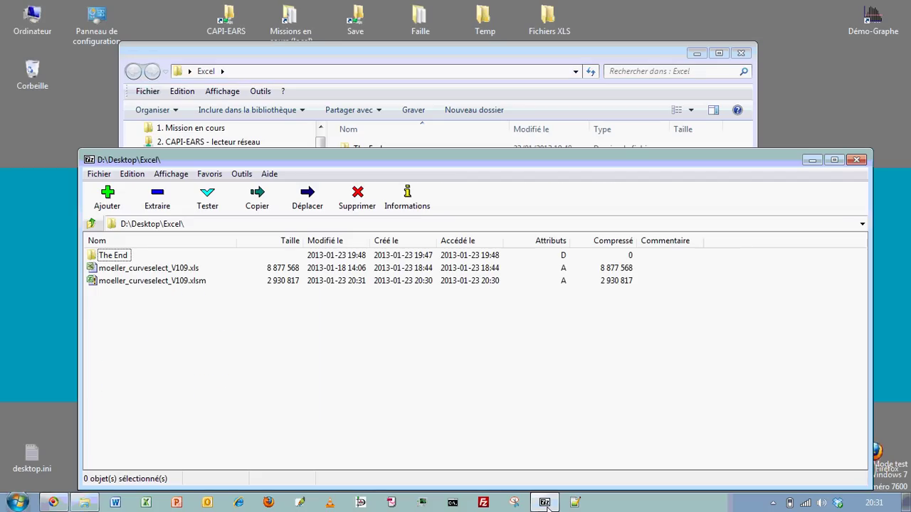
pyautogui.click(168, 283)
pyautogui.rightClick(170, 283)
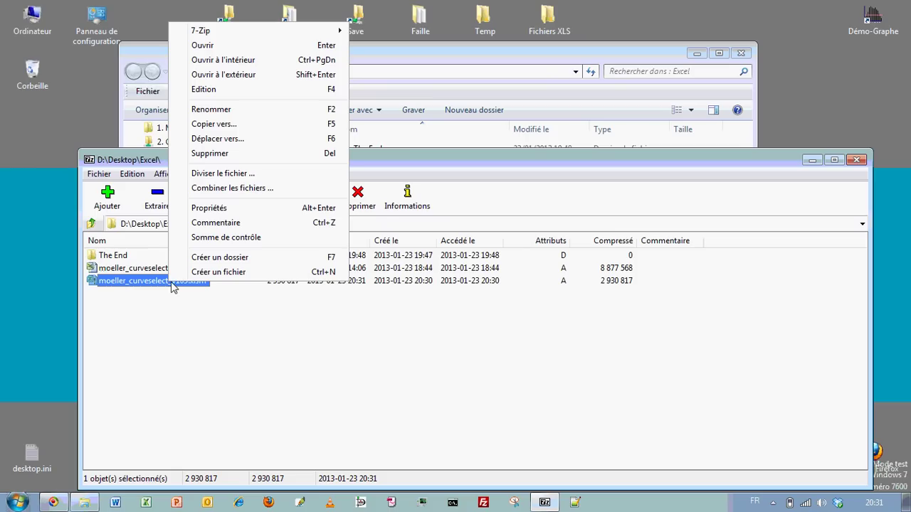
pyautogui.click(251, 61)
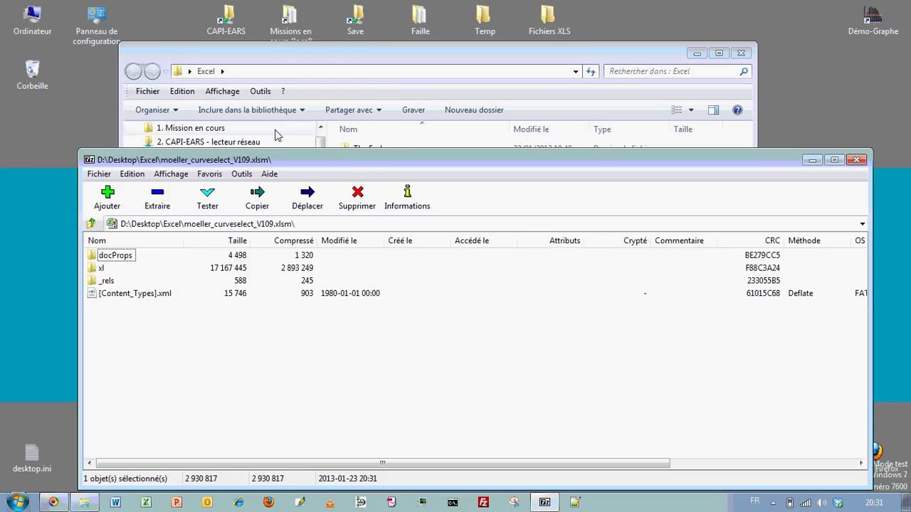
pyautogui.moveTo(253, 159); pyautogui.dragTo(910, 74)
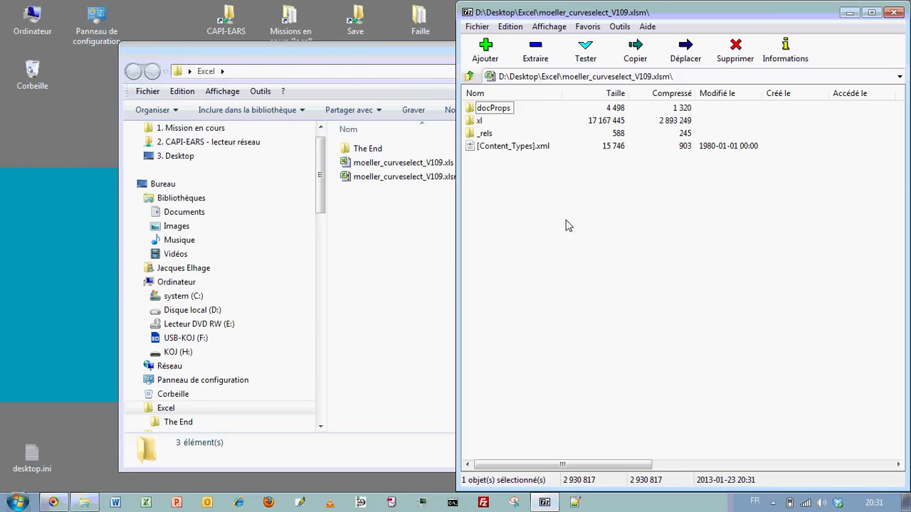
pyautogui.moveTo(388, 60); pyautogui.dragTo(0, 75)
# - Create a new folder named Crack in the Excel folder and open it
pyautogui.rightClick(261, 172)
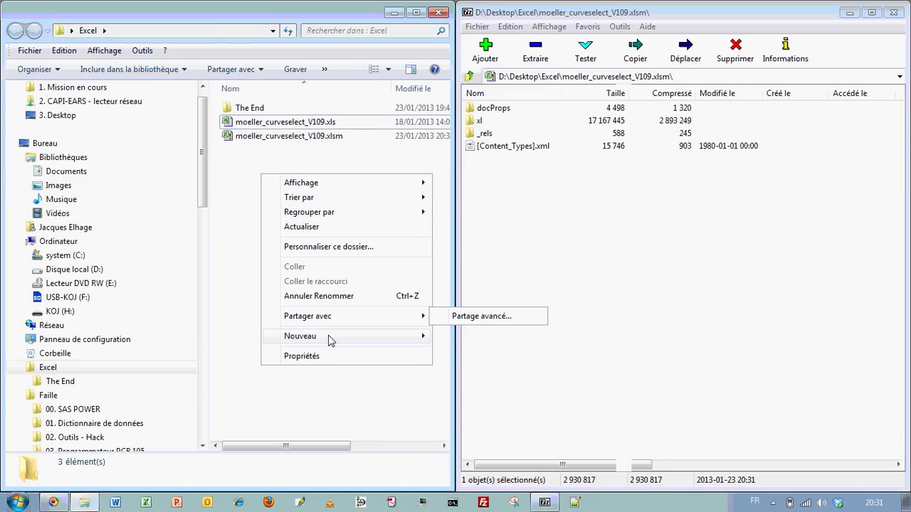
pyautogui.moveTo(339, 342)
pyautogui.click(523, 128)
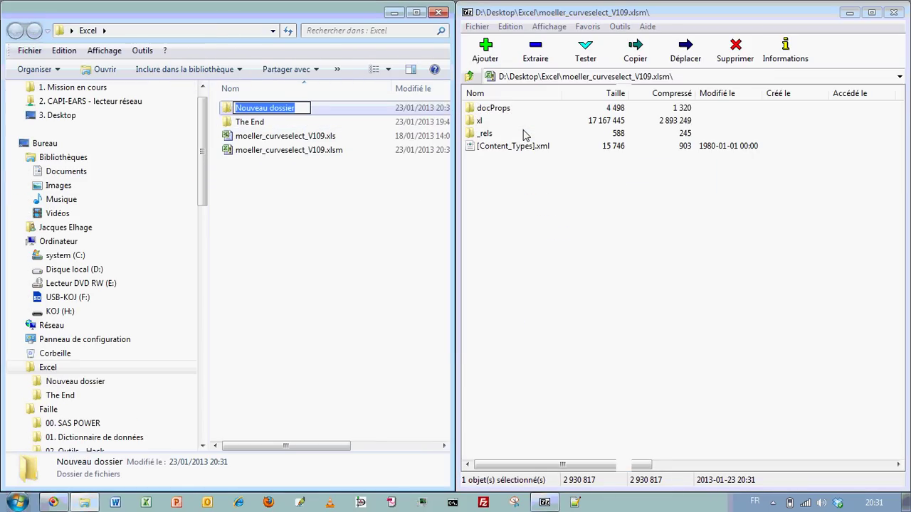
pyautogui.write('Crack')
pyautogui.press('Return')
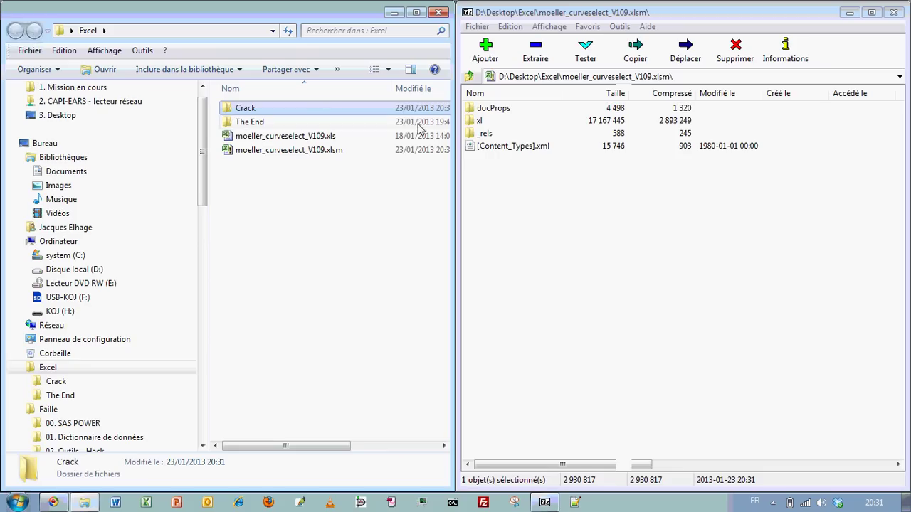
pyautogui.doubleClick(334, 114)
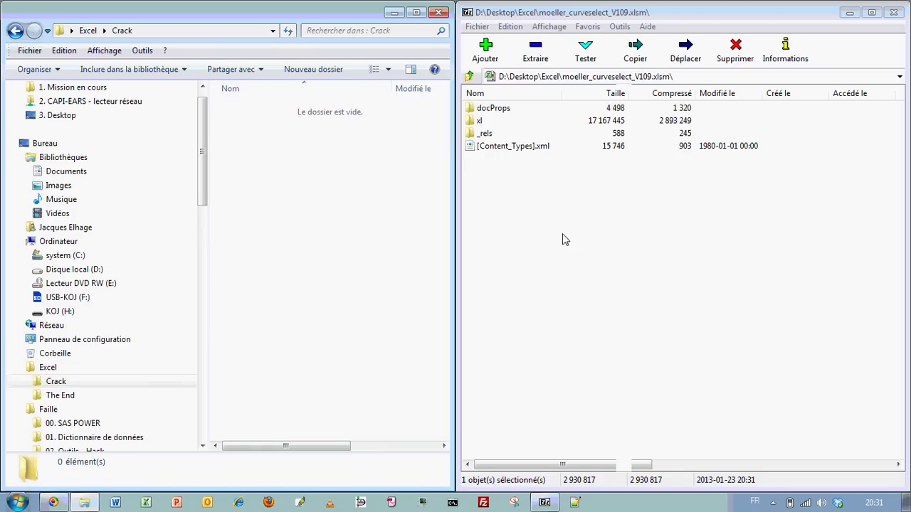
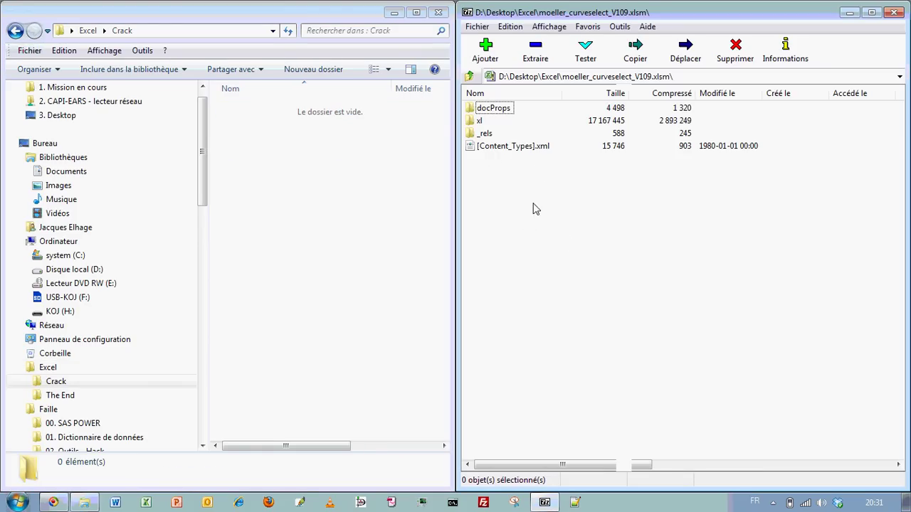
# - Open the xl folder inside the archive and select workbook.xml
pyautogui.doubleClick(480, 121)
pyautogui.click(543, 333)
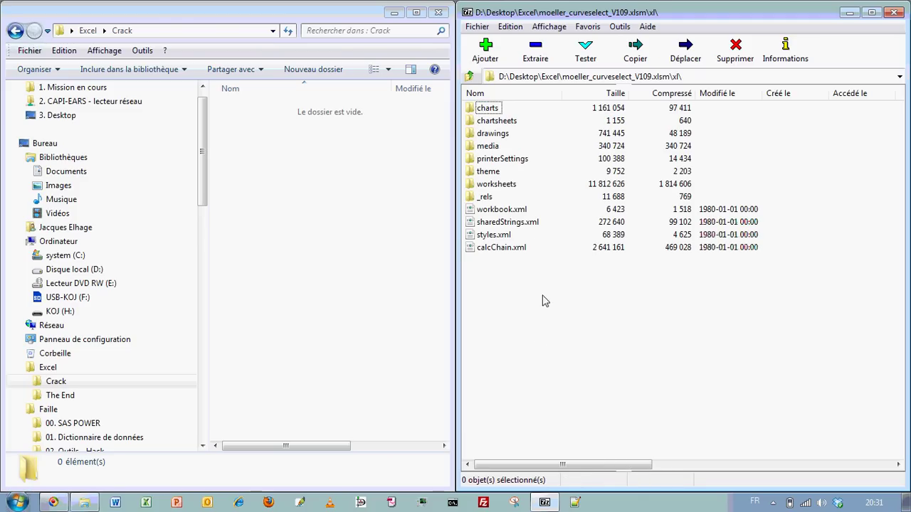
pyautogui.click(491, 213)
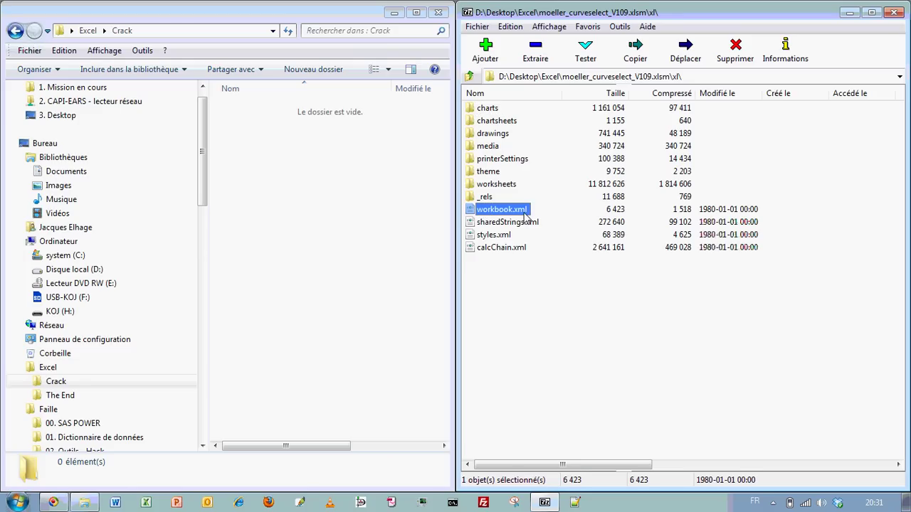
# - Examine the sheet XML files in the archive's worksheets folder, then go back to the xl folder
pyautogui.click(498, 187)
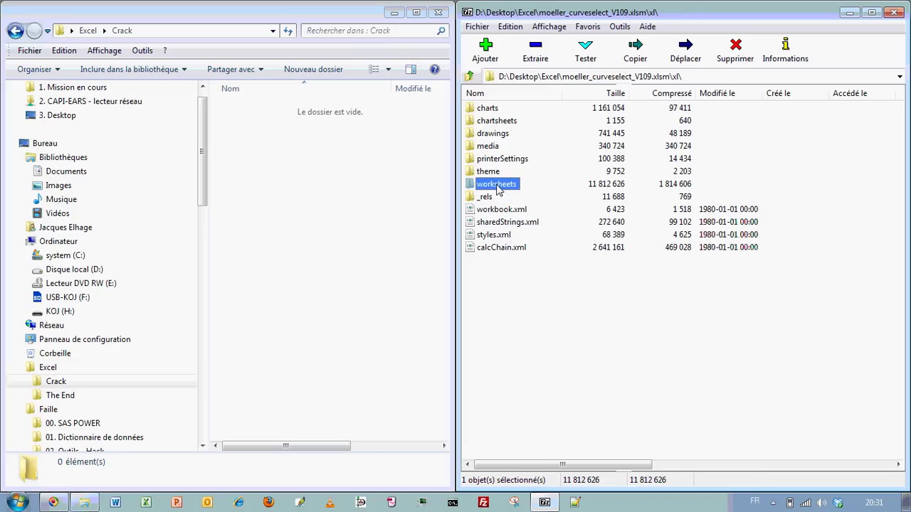
pyautogui.doubleClick(497, 185)
pyautogui.scroll(-8, 565, 285)
pyautogui.scroll(7, 602, 335)
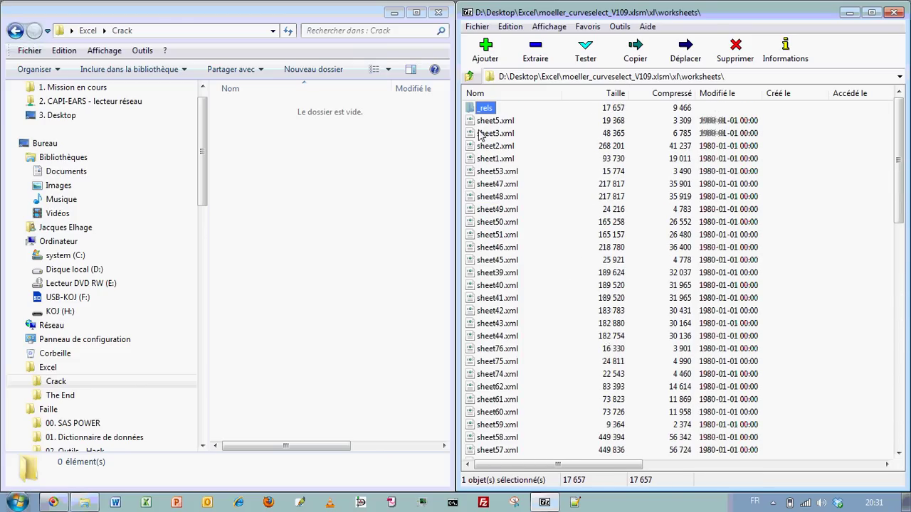
pyautogui.click(778, 79)
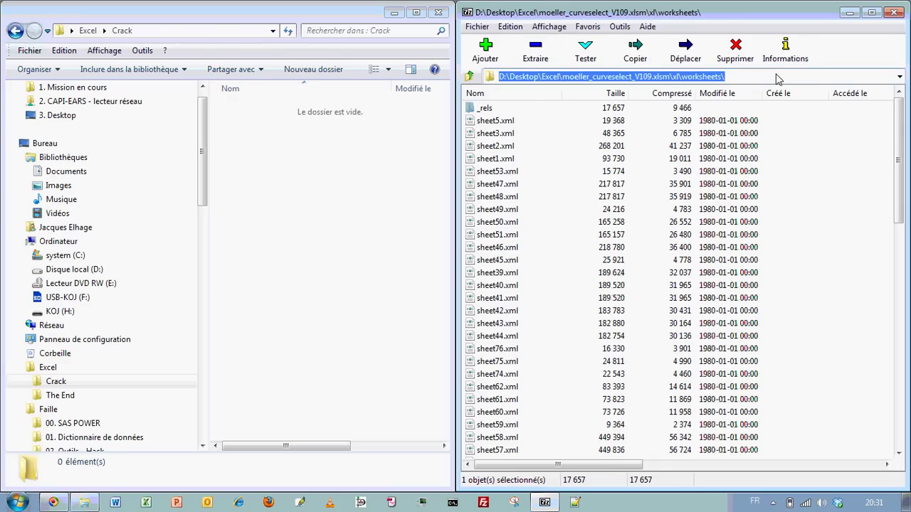
pyautogui.click(778, 78)
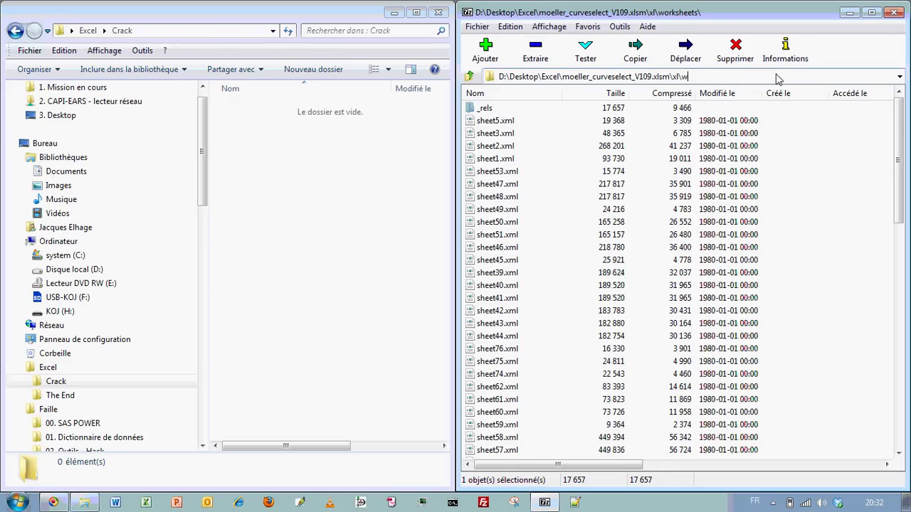
pyautogui.press('BackSpace')
pyautogui.press('Return')
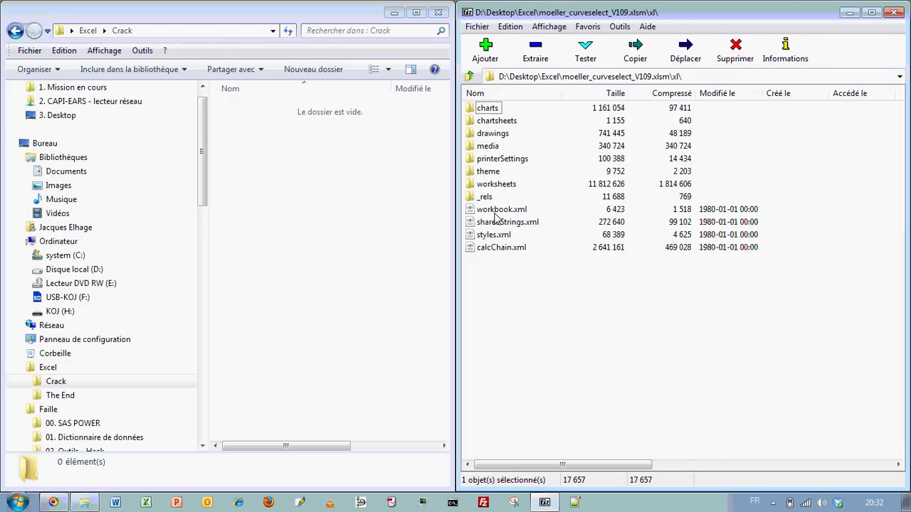
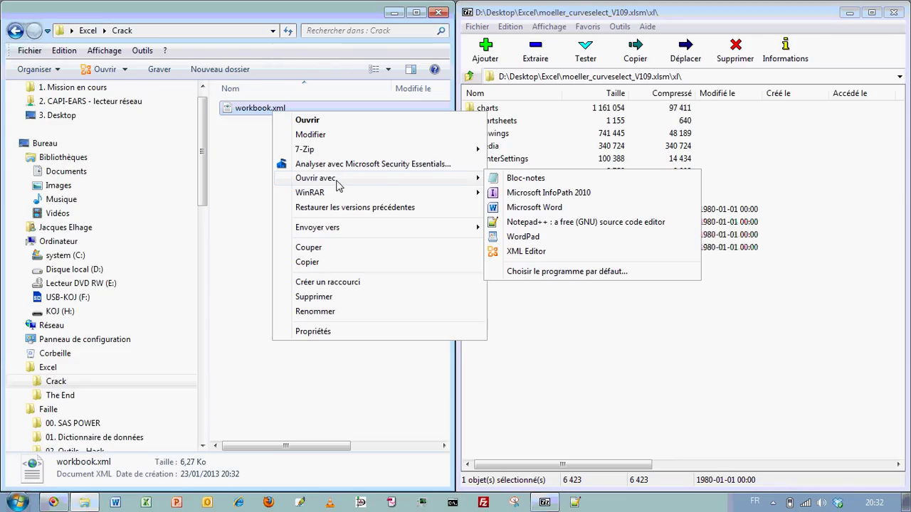
# - Open the extracted workbook.xml in Notepad++, delete the workbook protection element between workbookPr and bookViews, and save the file
pyautogui.click(569, 224)
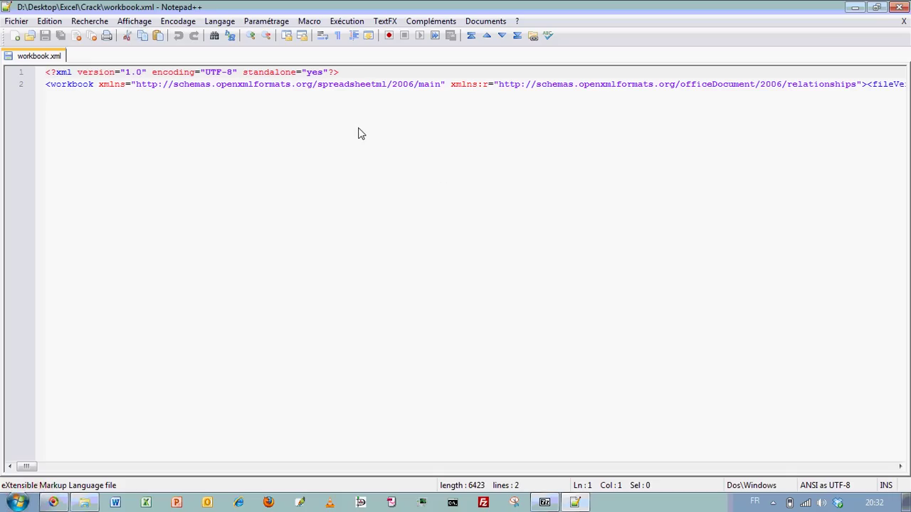
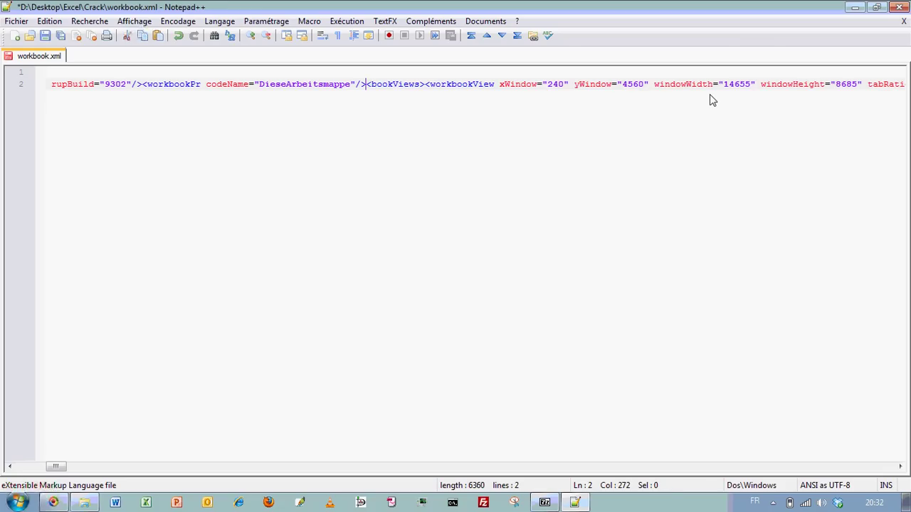
pyautogui.hotkey('ctrl', 's')
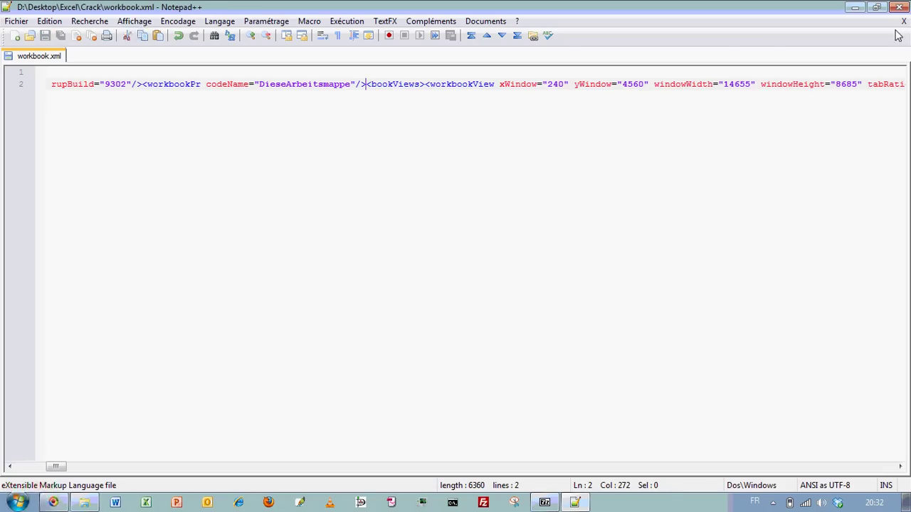
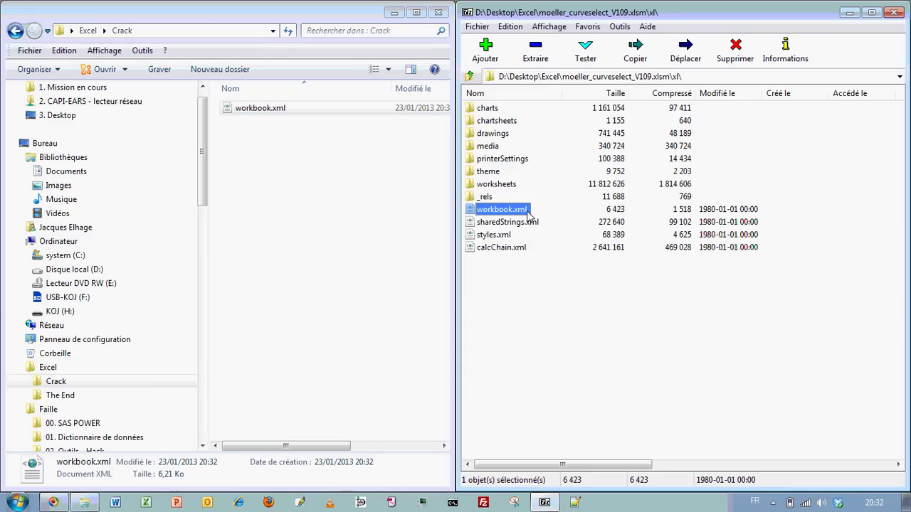
# - Replace workbook.xml in the archive's xl folder with the edited copy from the Crack folder and close both windows
pyautogui.press('Delete')
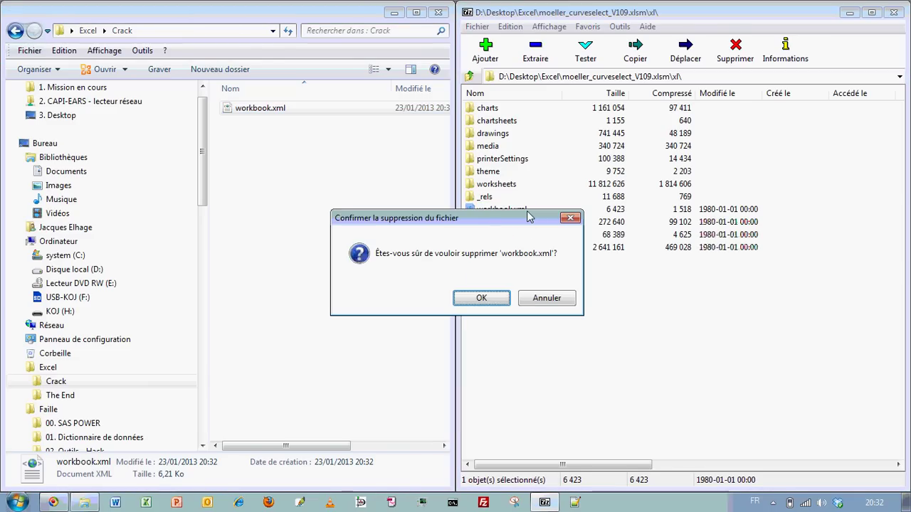
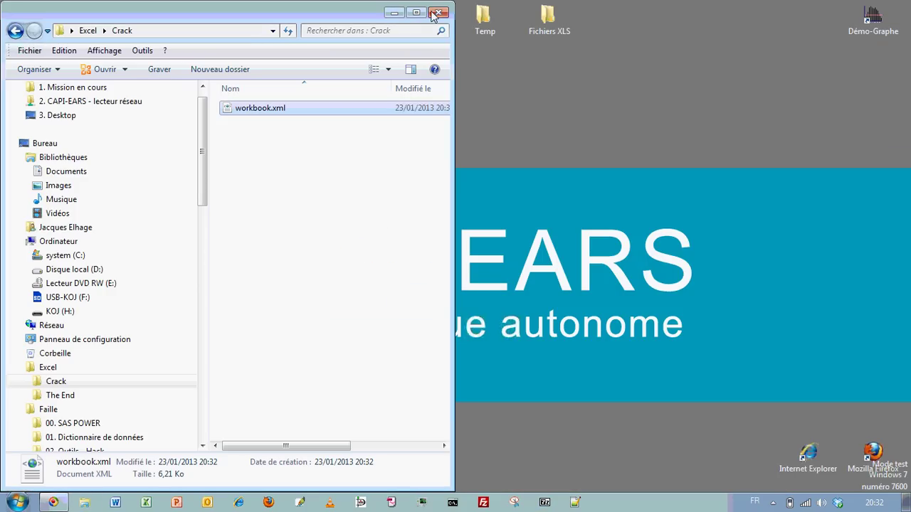
pyautogui.click(436, 14)
# - Open moeller_curveselect_V109.xlsm from the Excel folder, check its protection information, and close it without saving
pyautogui.doubleClick(415, 133)
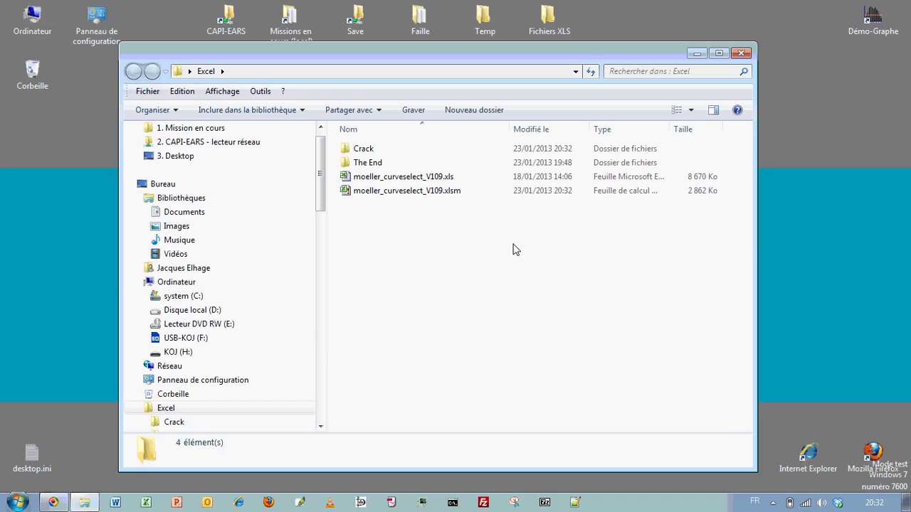
pyautogui.click(437, 196)
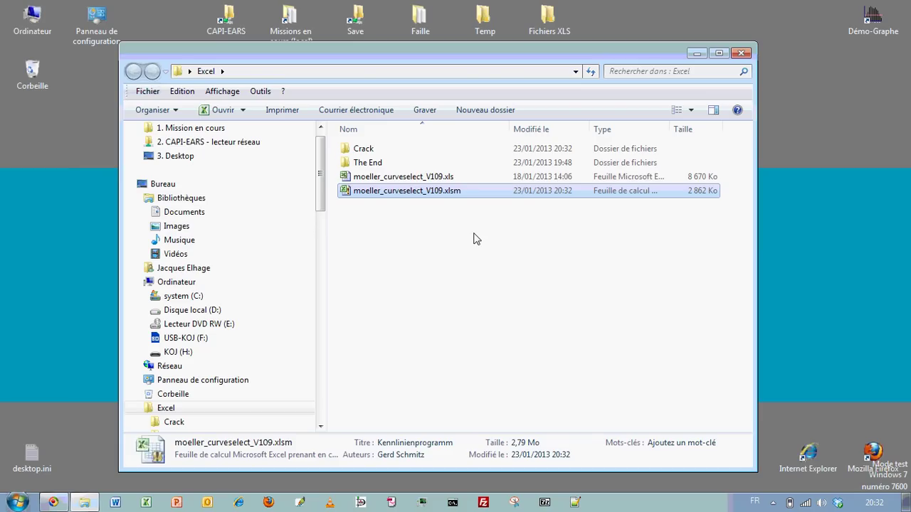
pyautogui.press('Return')
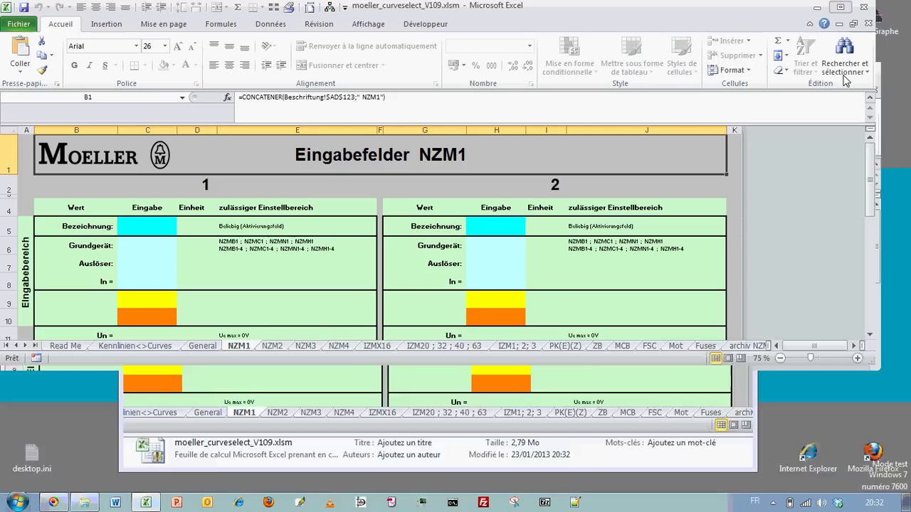
pyautogui.click(20, 25)
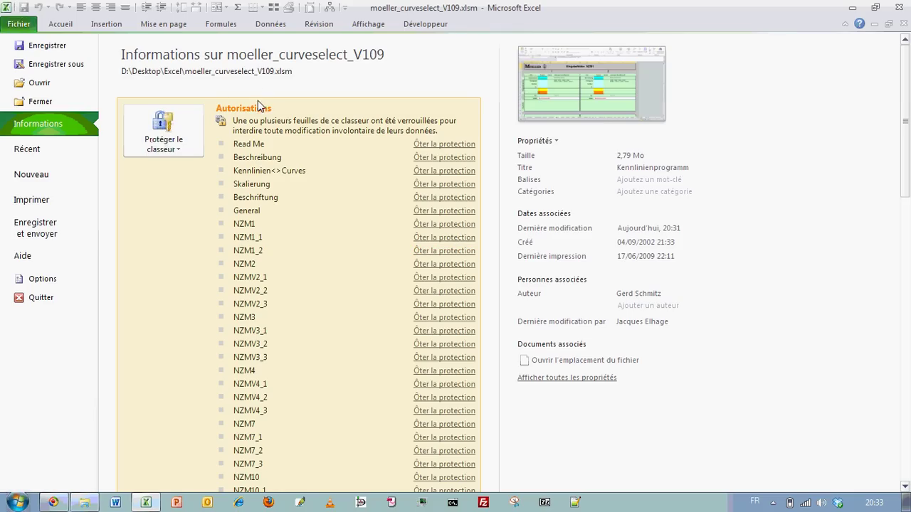
pyautogui.click(898, 7)
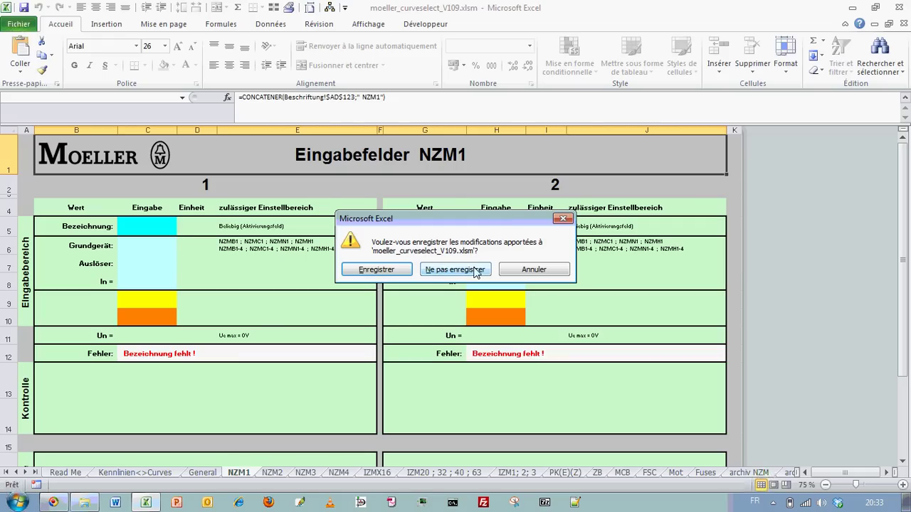
pyautogui.click(474, 274)
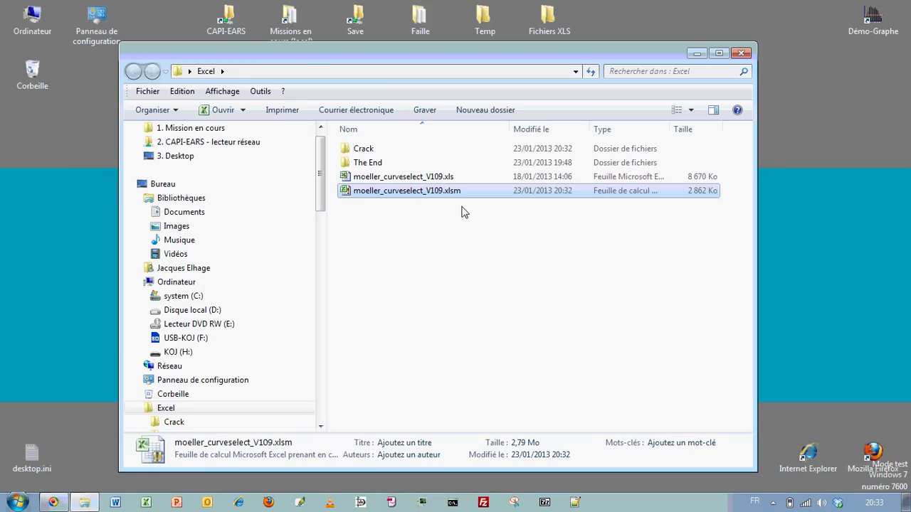
# - Open moeller_curveselect_V109.xlsm as an archive in 7-Zip again, side by side with the Excel folder window
pyautogui.click(545, 502)
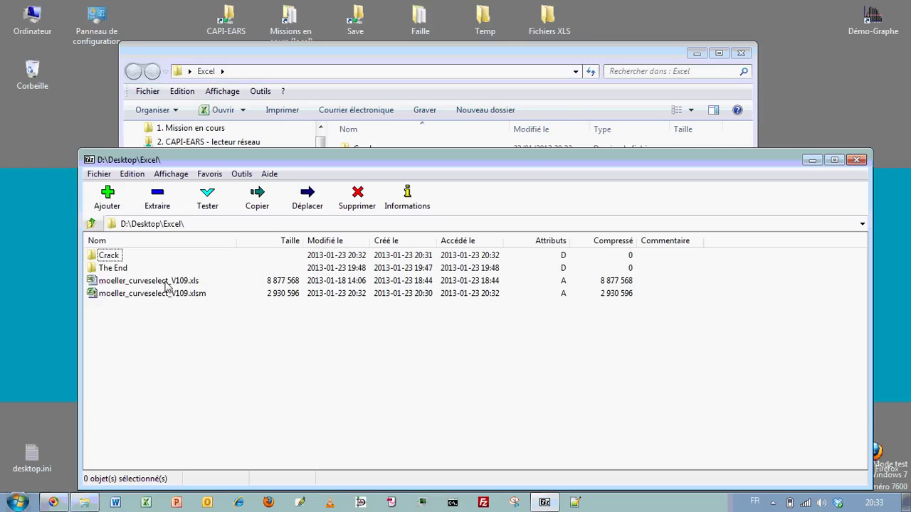
pyautogui.rightClick(148, 297)
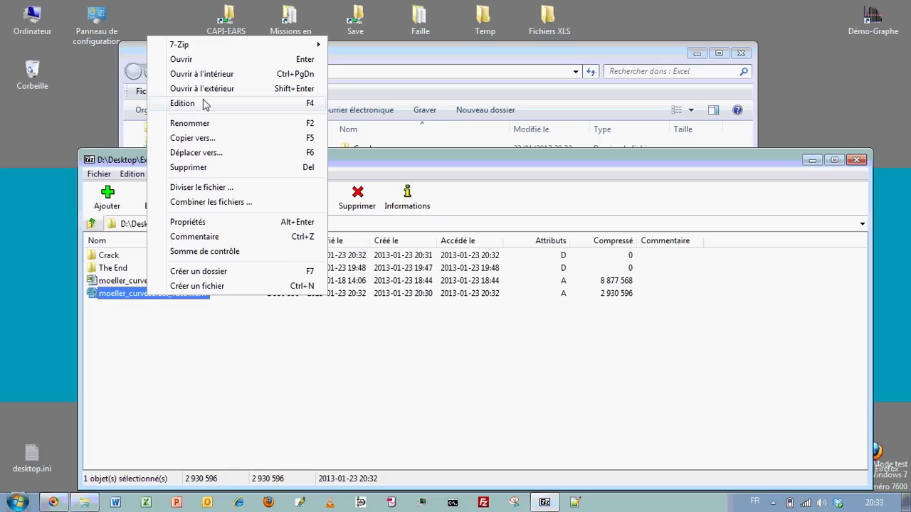
pyautogui.click(201, 74)
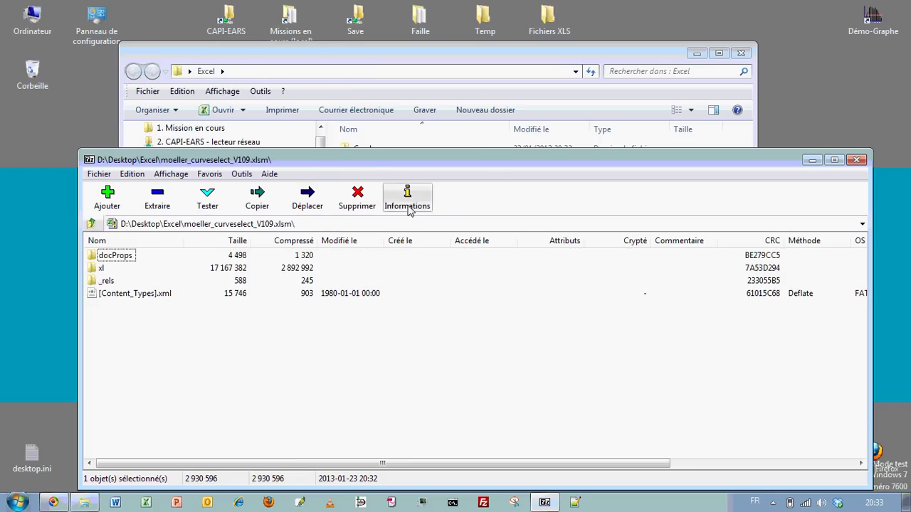
pyautogui.moveTo(370, 160); pyautogui.dragTo(910, 32)
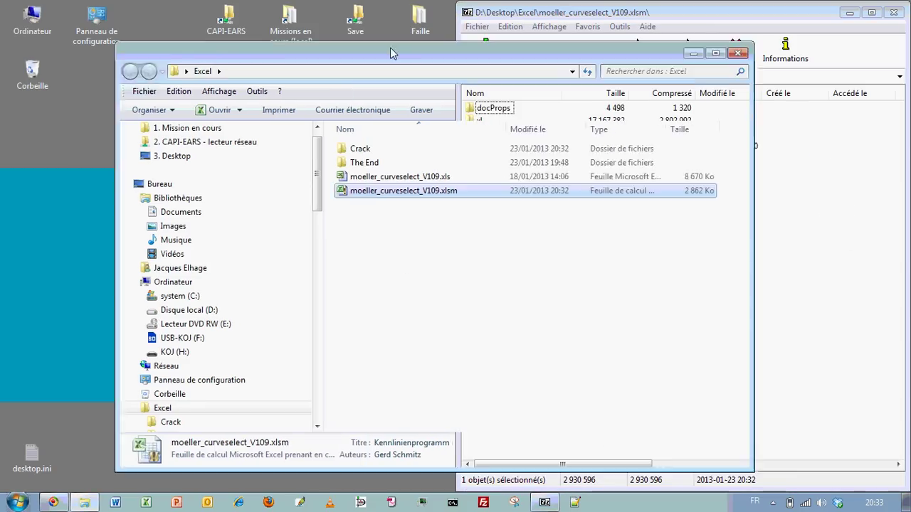
pyautogui.moveTo(403, 55); pyautogui.dragTo(4, 50)
pyautogui.click(541, 228)
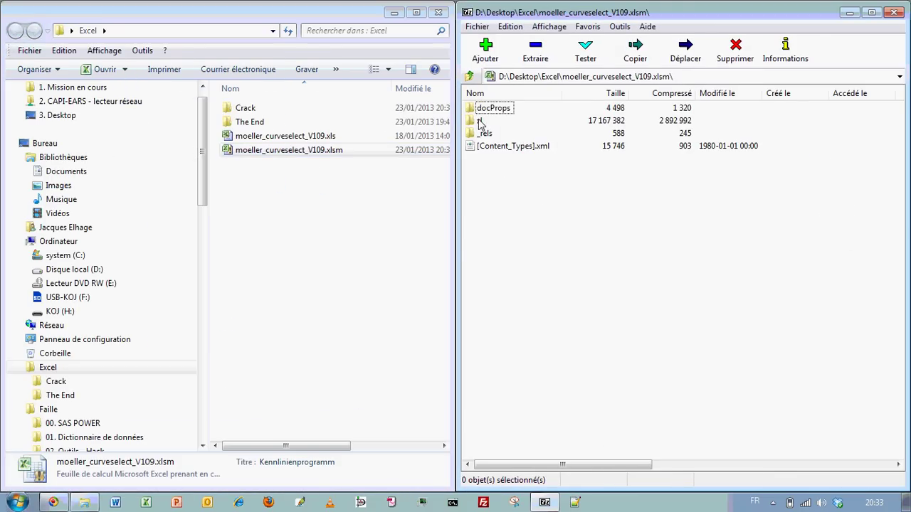
# - Open the archive's xl\worksheets folder and select all the sheet XML files, leaving out the _rels folder
pyautogui.doubleClick(480, 121)
pyautogui.doubleClick(497, 185)
pyautogui.click(502, 122)
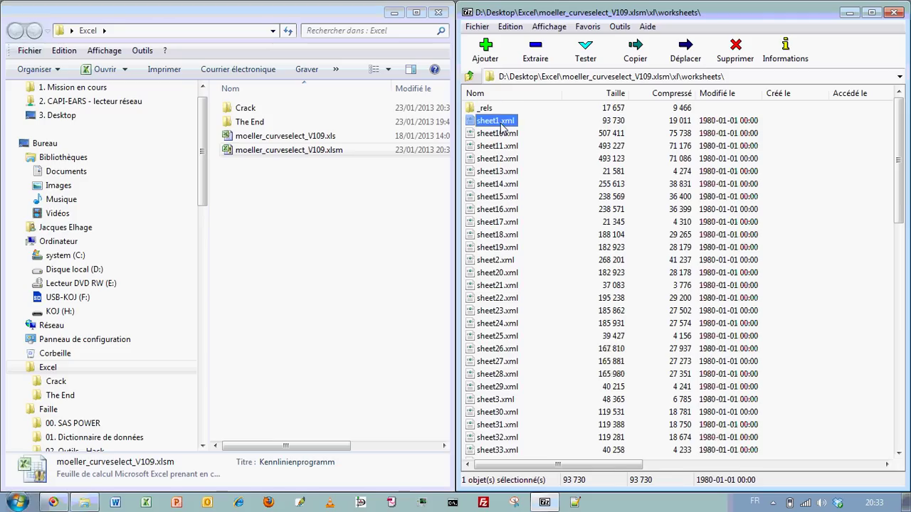
pyautogui.scroll(-16, 515, 214)
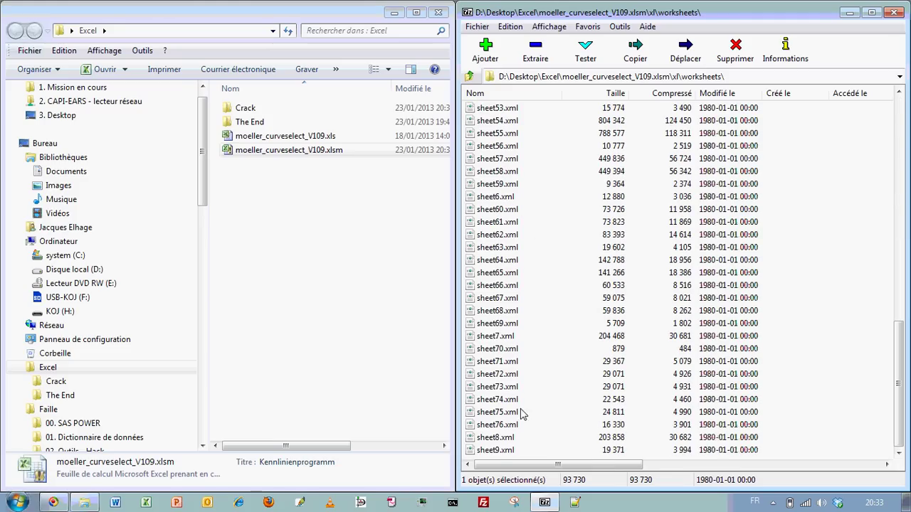
pyautogui.keyDown('shift'); pyautogui.click(501, 448); pyautogui.keyUp('shift')
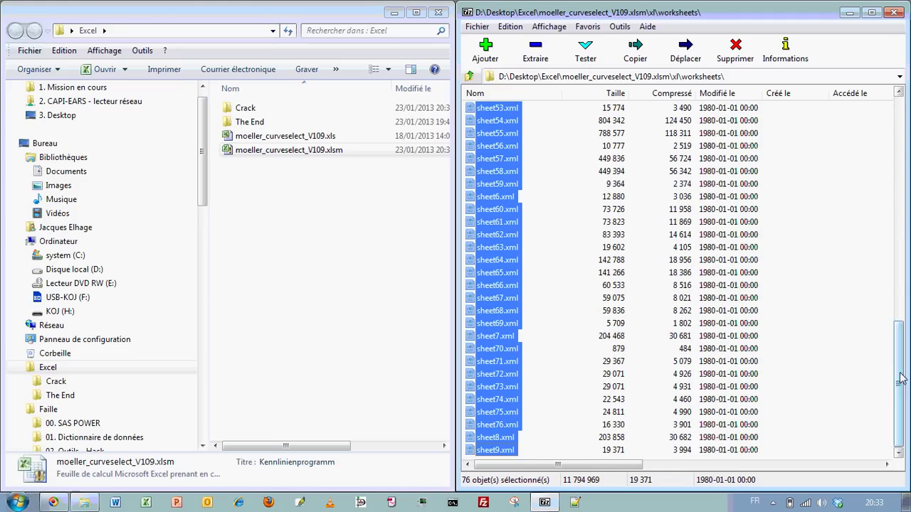
pyautogui.moveTo(898, 377); pyautogui.dragTo(898, 157)
# - Delete workbook.xml from the Crack folder and copy the selected sheet XML files from the archive into it
pyautogui.doubleClick(244, 110)
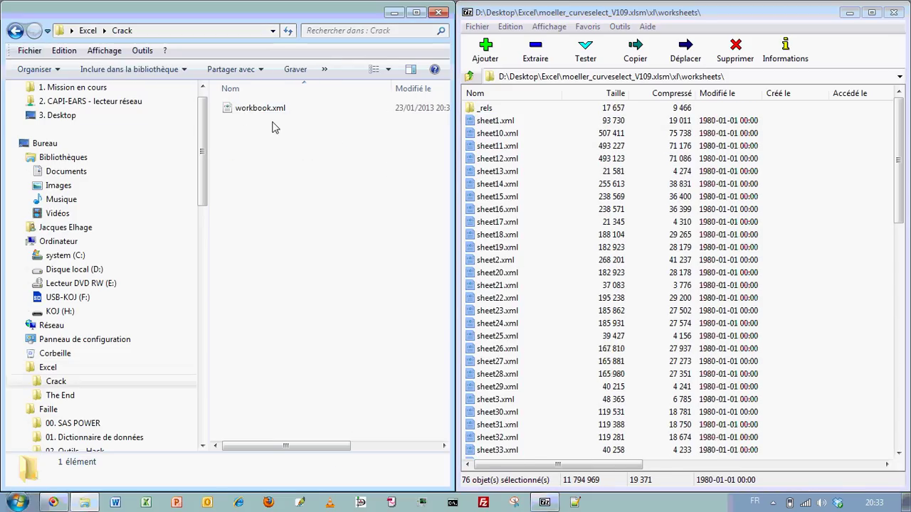
pyautogui.click(342, 111)
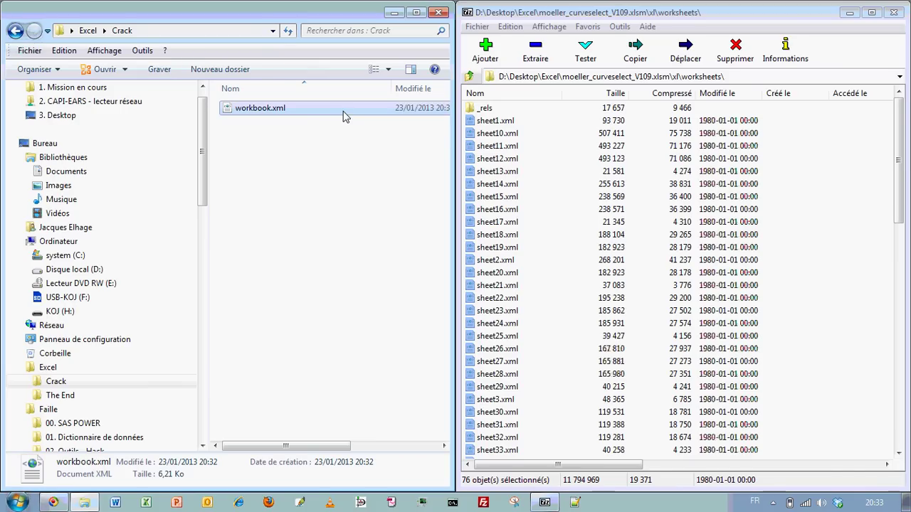
pyautogui.press('Delete')
pyautogui.press('Return')
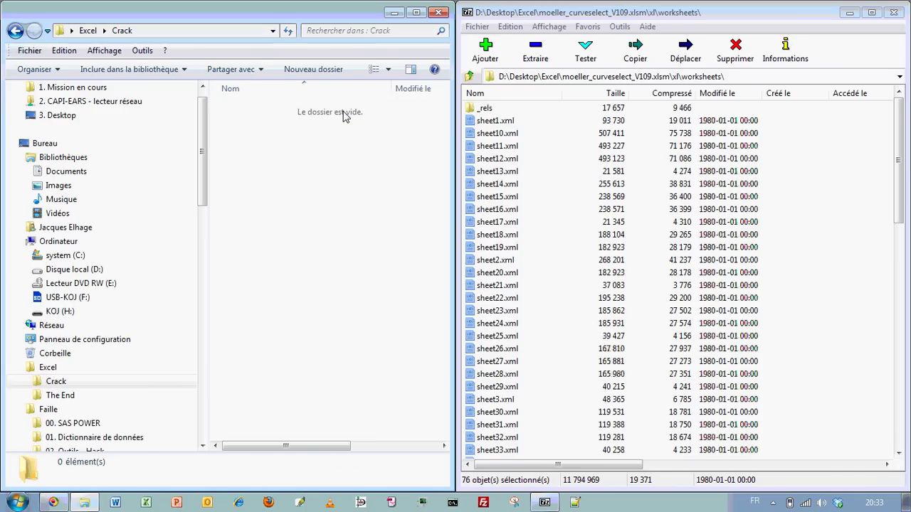
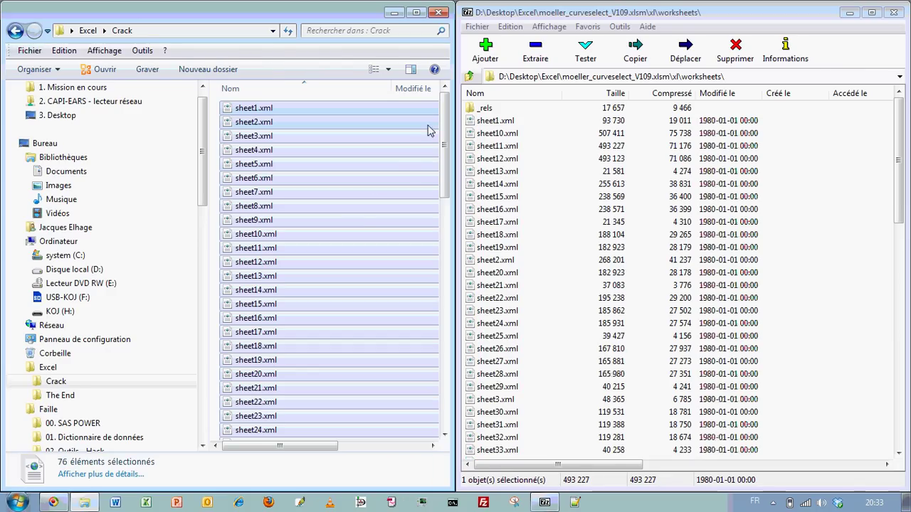
# - Open sheet1.xml from the Crack folder in Notepad++, remove its sheet protection element, save it, and close the editor
pyautogui.click(293, 108)
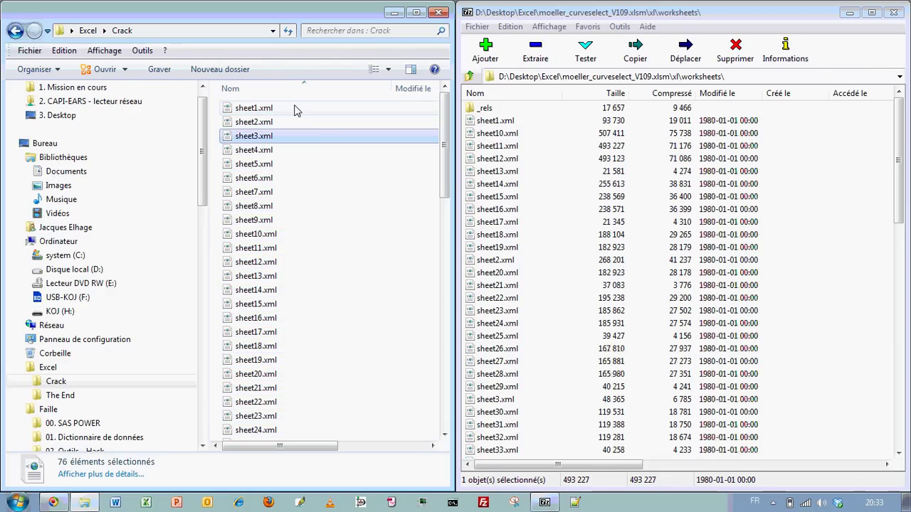
pyautogui.rightClick(293, 107)
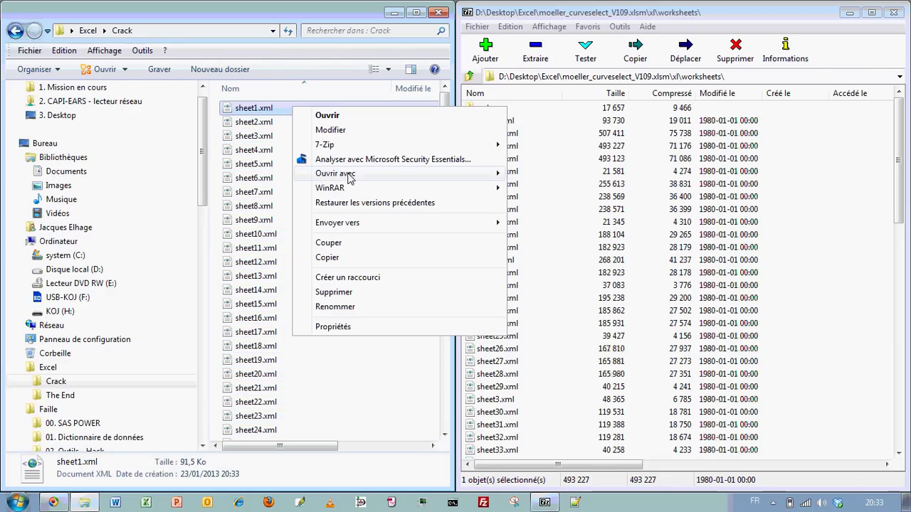
pyautogui.moveTo(348, 174)
pyautogui.click(582, 220)
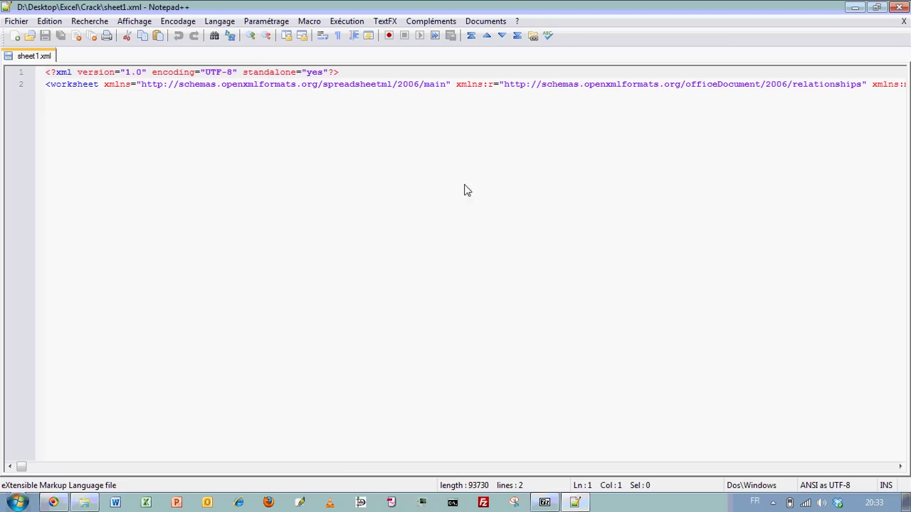
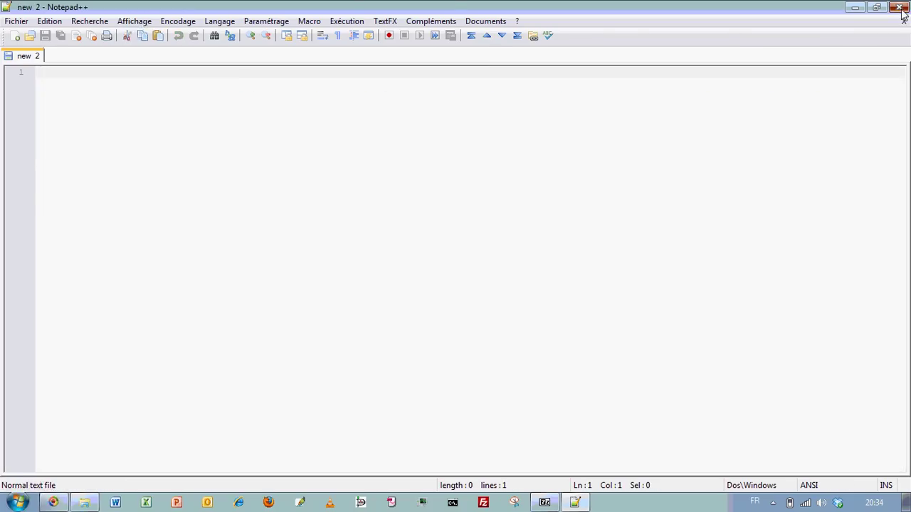
pyautogui.click(900, 7)
# - Select all the sheet XML files in the Crack folder and copy them back into the archive's worksheets folder
pyautogui.click(296, 112)
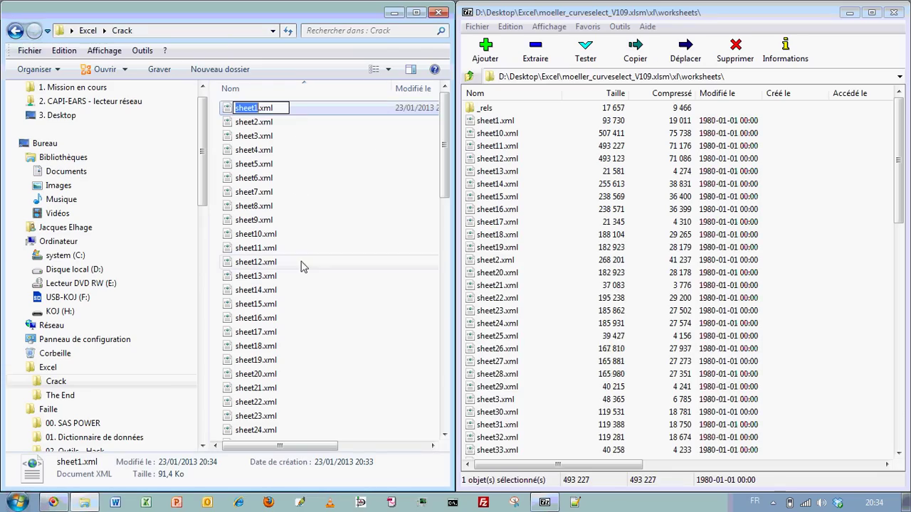
pyautogui.click(299, 134)
pyautogui.click(285, 112)
pyautogui.scroll(-17, 332, 205)
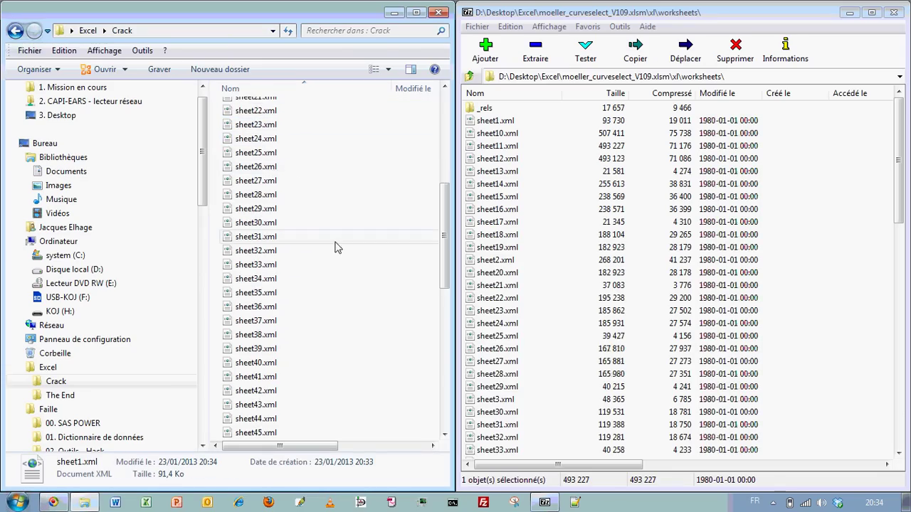
pyautogui.hotkey('ctrl', 'a')
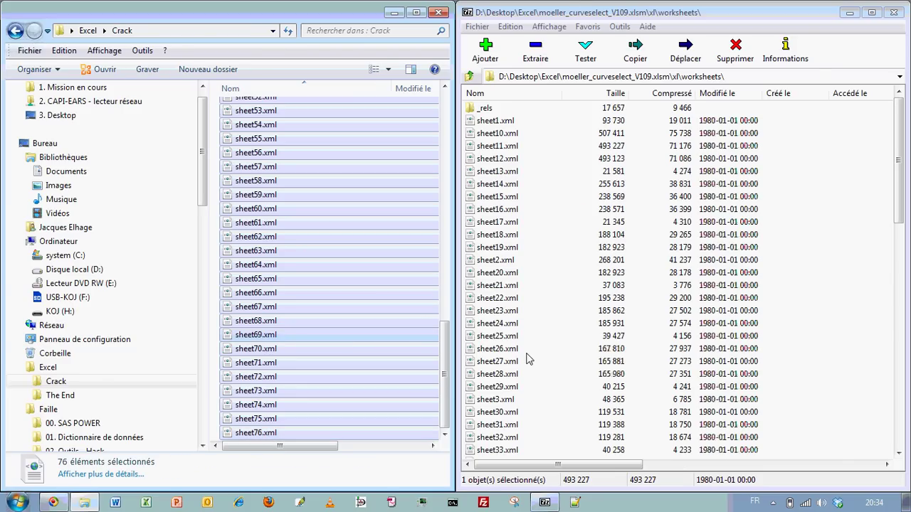
pyautogui.click(447, 300)
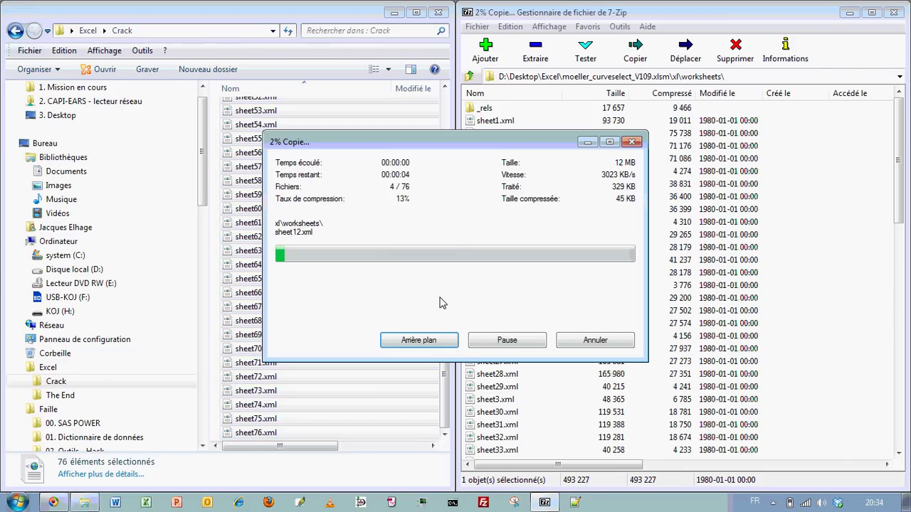
# - Close the 7-Zip and Crack folder windows and reopen the Excel folder from the desktop
pyautogui.click(895, 13)
pyautogui.click(439, 13)
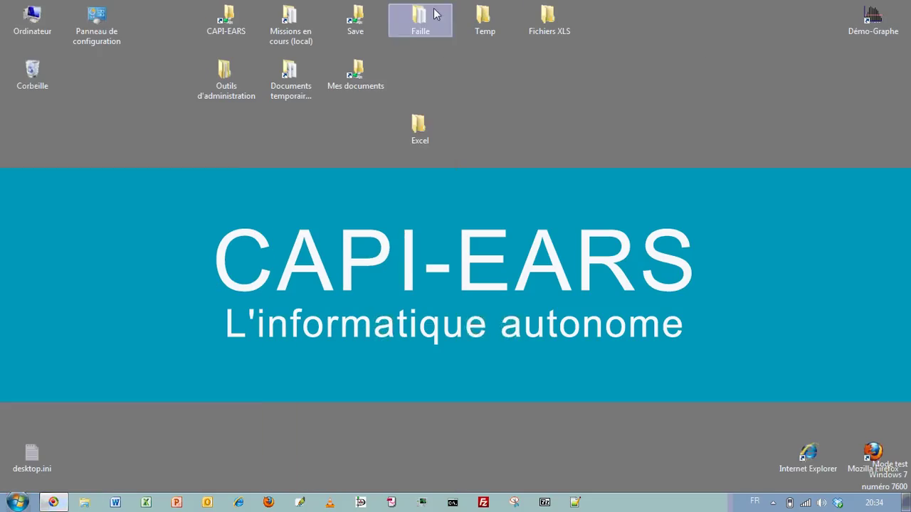
pyautogui.doubleClick(421, 135)
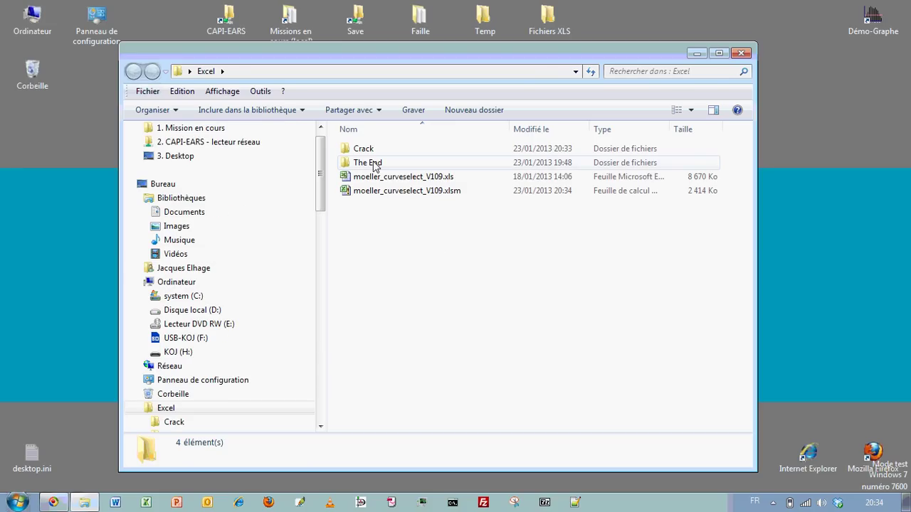
# - Open moeller_curveselect_V109.xlsm from The End folder, maximize it, and check the workbook's permission information
pyautogui.doubleClick(373, 163)
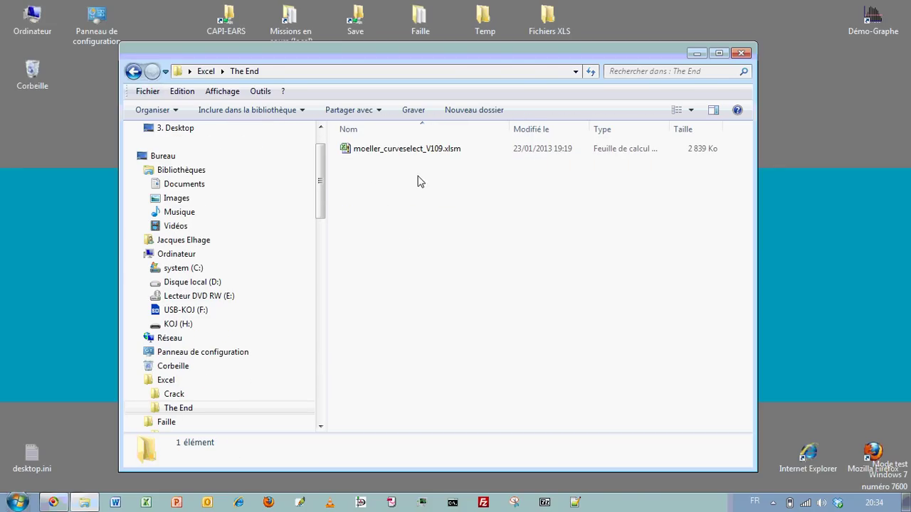
pyautogui.click(428, 151)
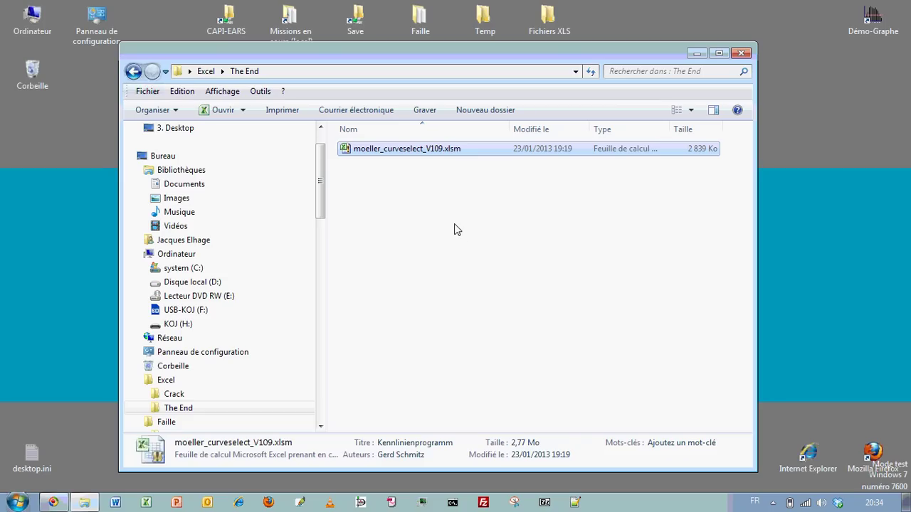
pyautogui.press('Return')
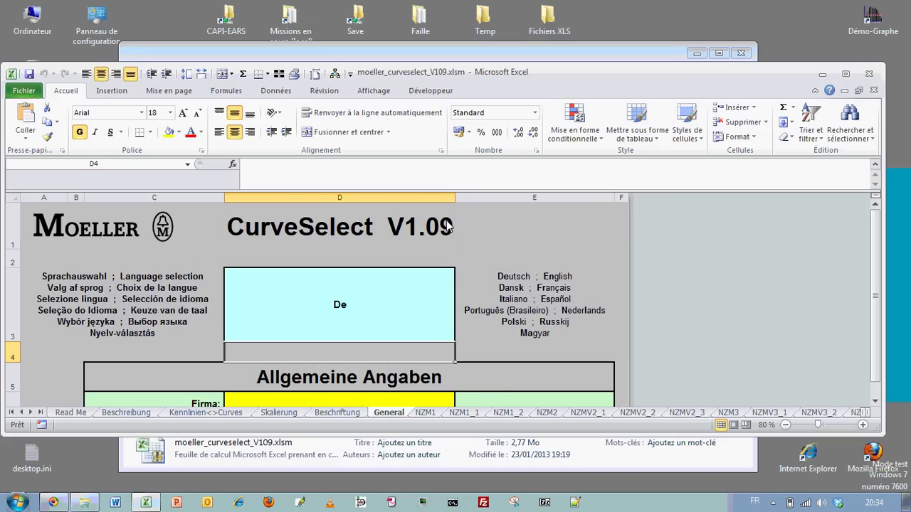
pyautogui.click(845, 73)
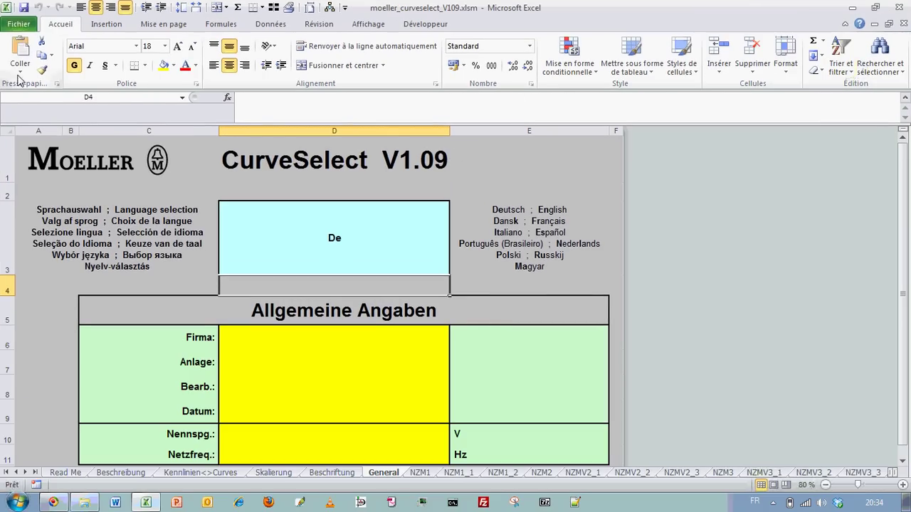
pyautogui.click(19, 24)
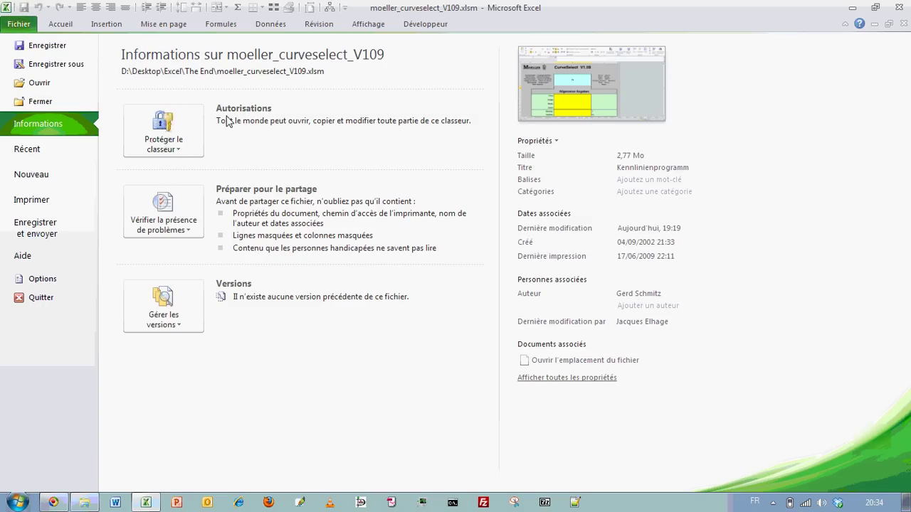
pyautogui.click(61, 25)
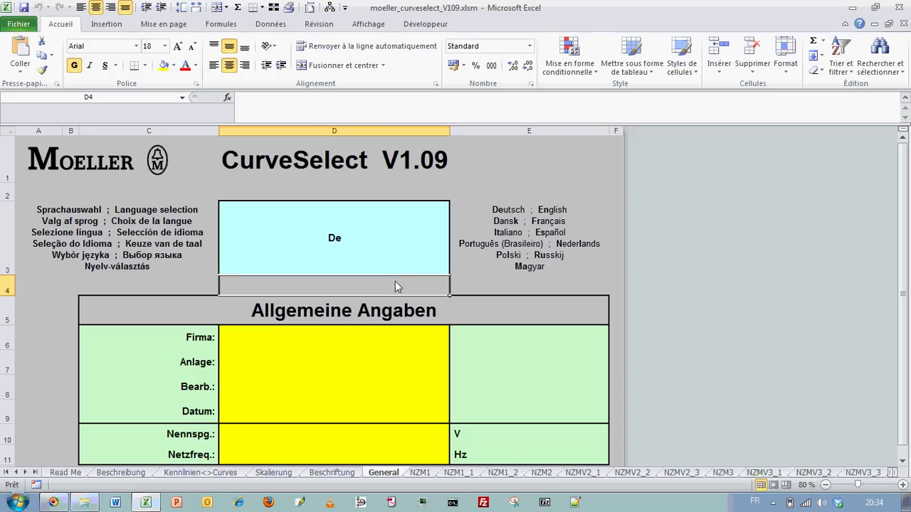
# - Test editing by replacing the title in D1 of the General sheet with CAPI-EARS and clearing B11 on the Read Me sheet
pyautogui.click(385, 159)
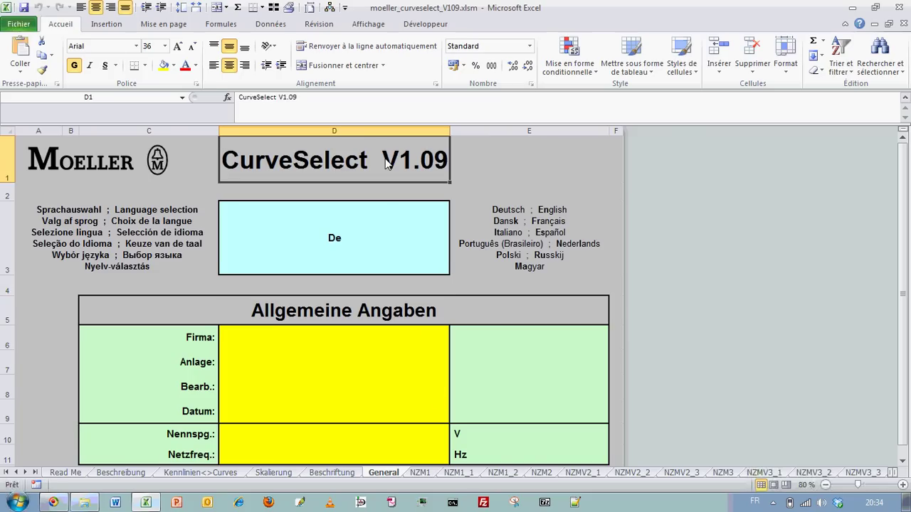
pyautogui.write('CAPI-EARS')
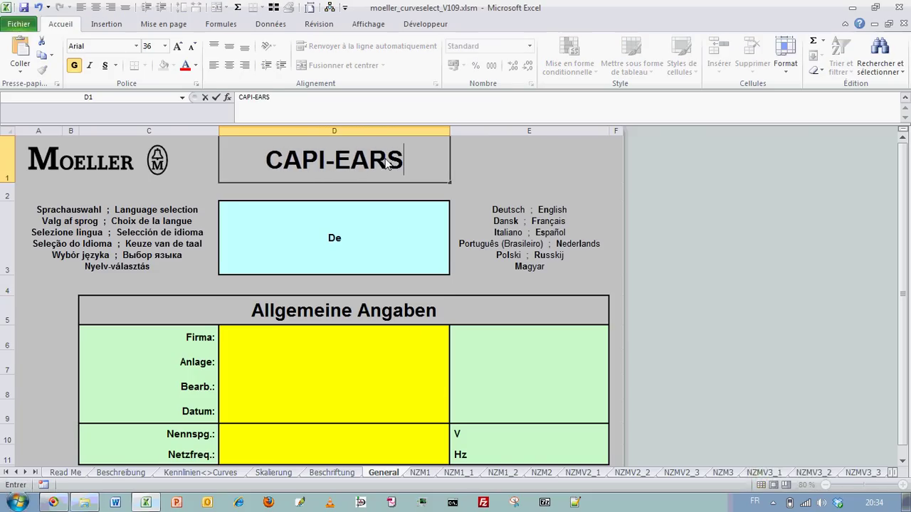
pyautogui.click(65, 473)
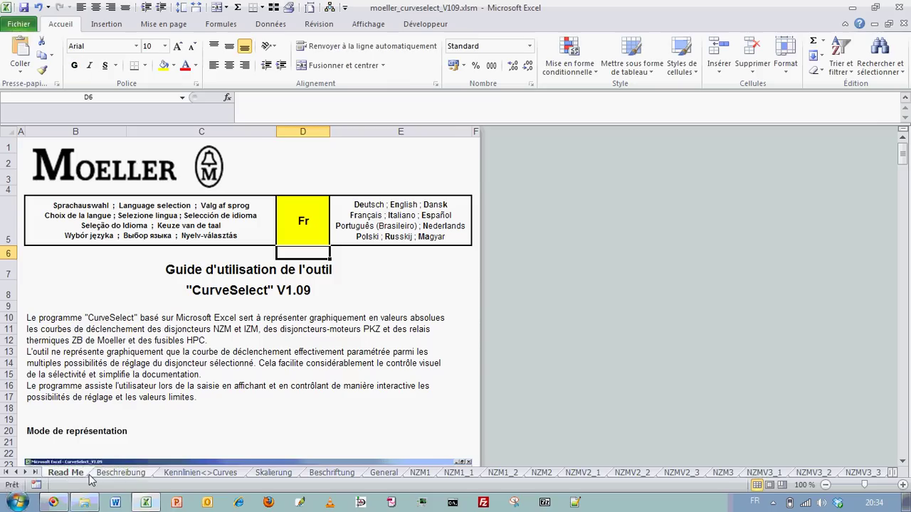
pyautogui.click(190, 333)
pyautogui.press('Delete')
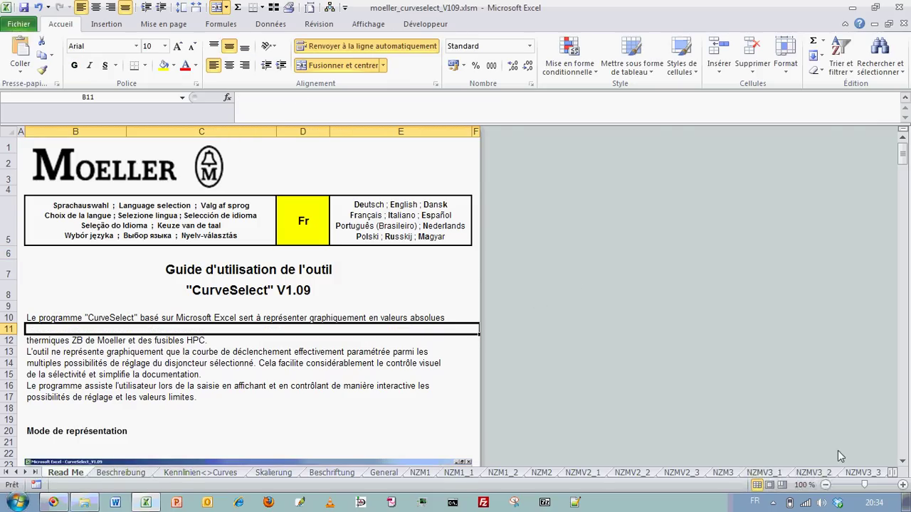
pyautogui.click(220, 221)
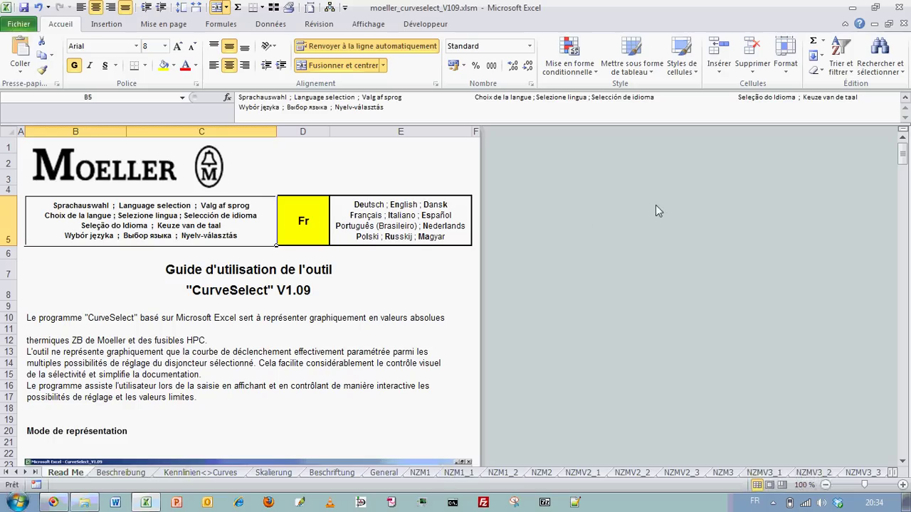
# - Close the workbook without saving the changes, exit Excel, and return to the parent Excel folder
pyautogui.click(903, 22)
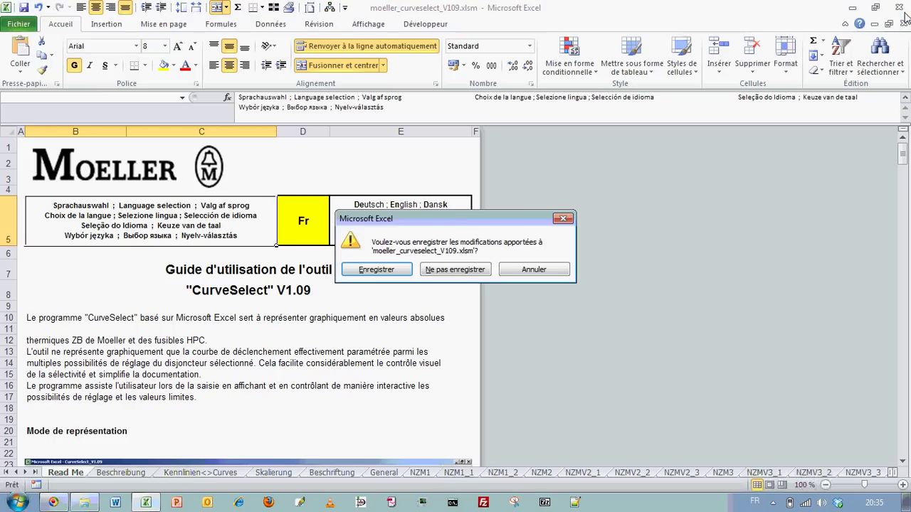
pyautogui.click(462, 276)
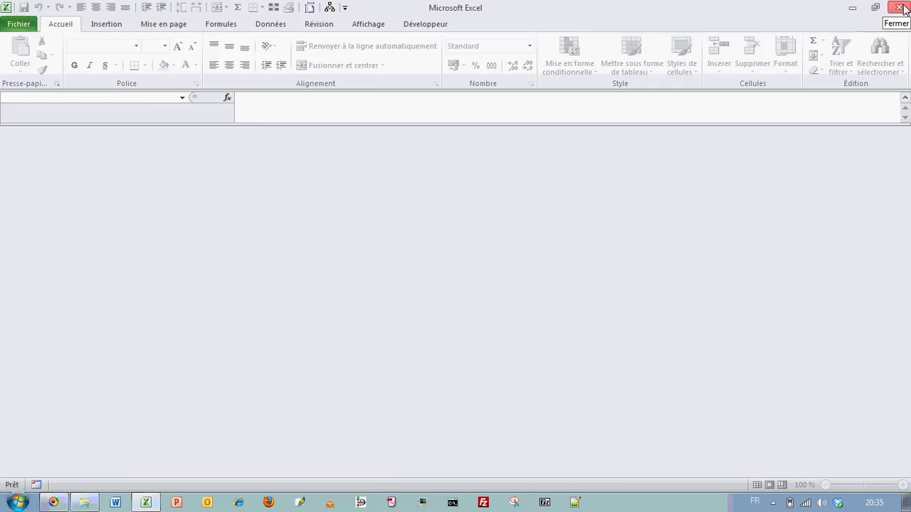
pyautogui.click(901, 8)
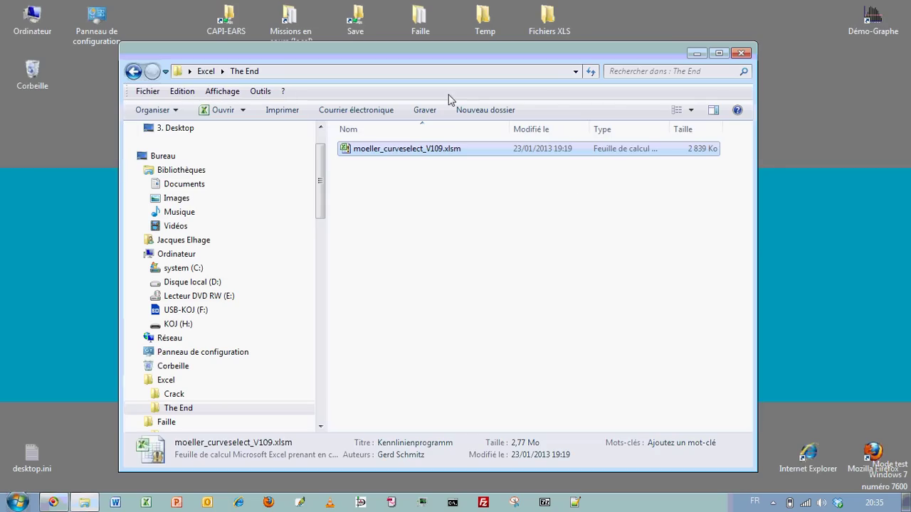
pyautogui.click(133, 72)
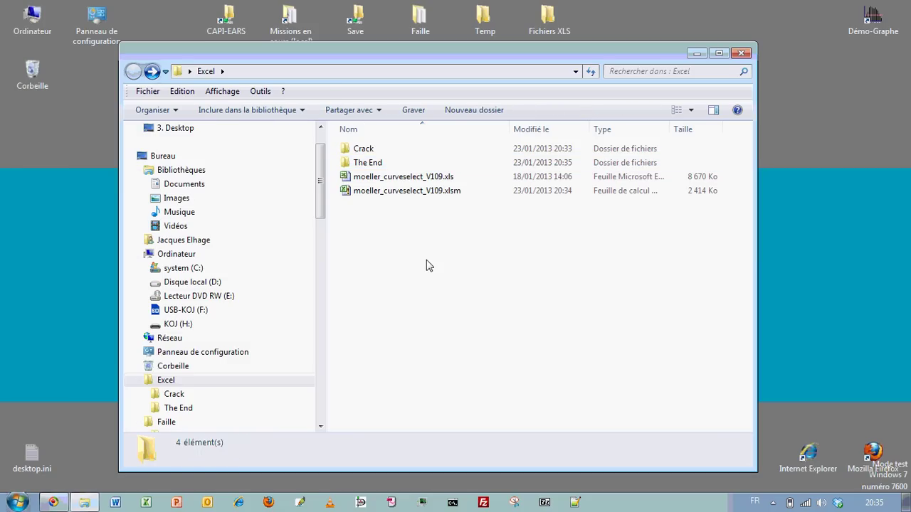
# - Switch to Firefox, search Google for capi-ears, and open the CAPI-EARS website
pyautogui.click(268, 503)
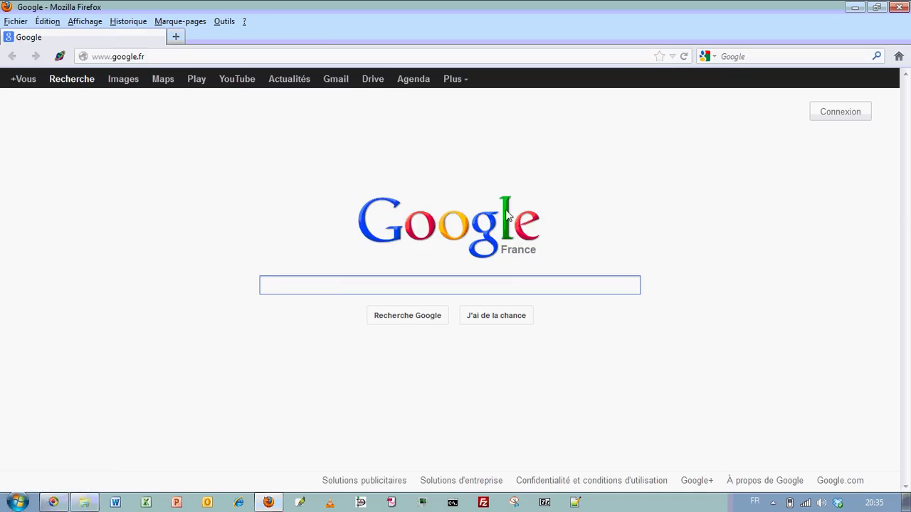
pyautogui.write('capi-ears')
pyautogui.press('Return')
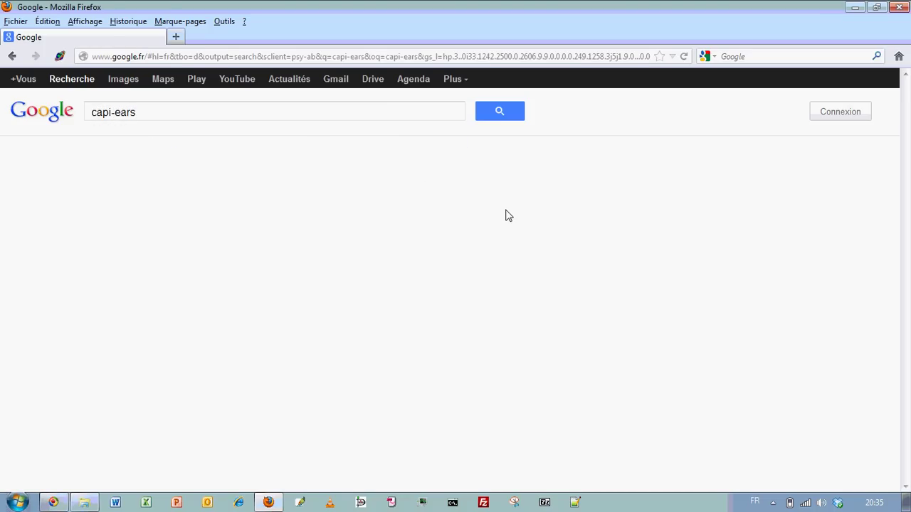
pyautogui.click(280, 205)
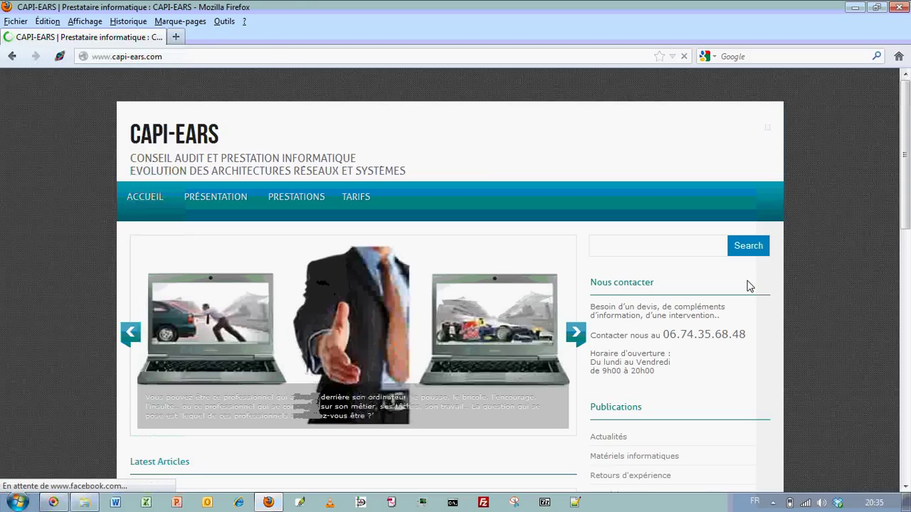
# - Open the article "Ôter les protections d'un fichier Excel" and look through its required programs and instructions
pyautogui.click(255, 257)
pyautogui.scroll(-4, 356, 263)
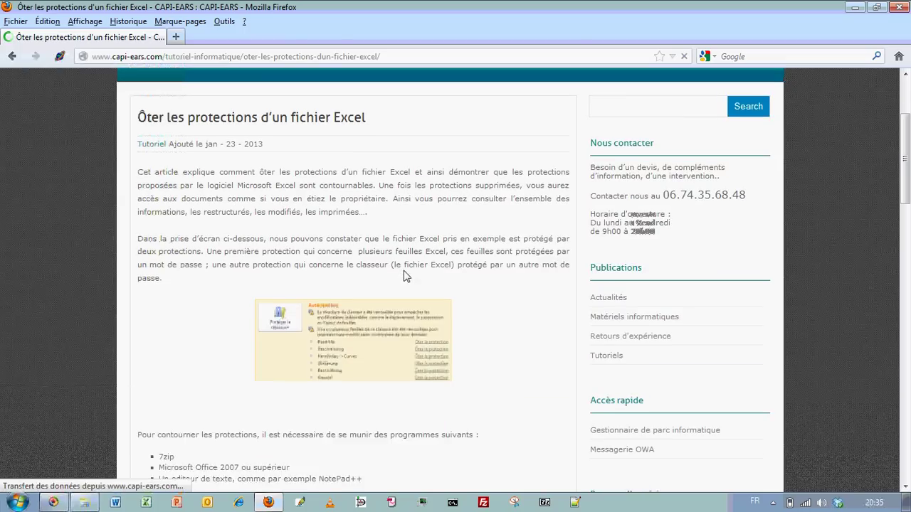
pyautogui.scroll(-5, 304, 257)
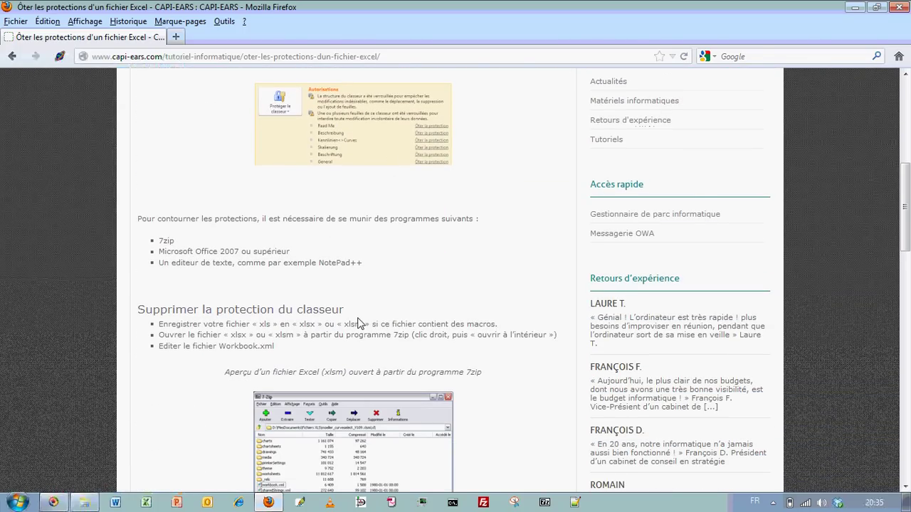
pyautogui.scroll(5, 360, 323)
pyautogui.scroll(3, 399, 265)
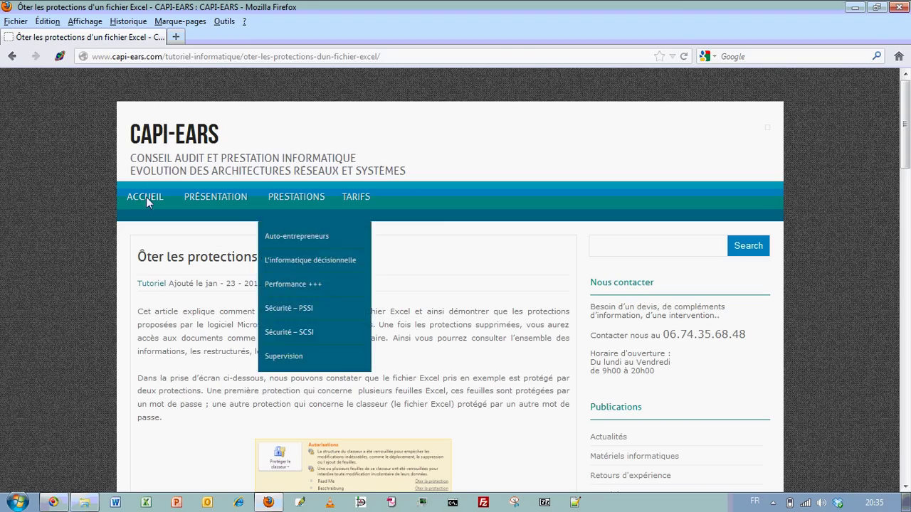
# - View the Sécurité – PSSI service page, and go back to the site's home page
pyautogui.moveTo(284, 203)
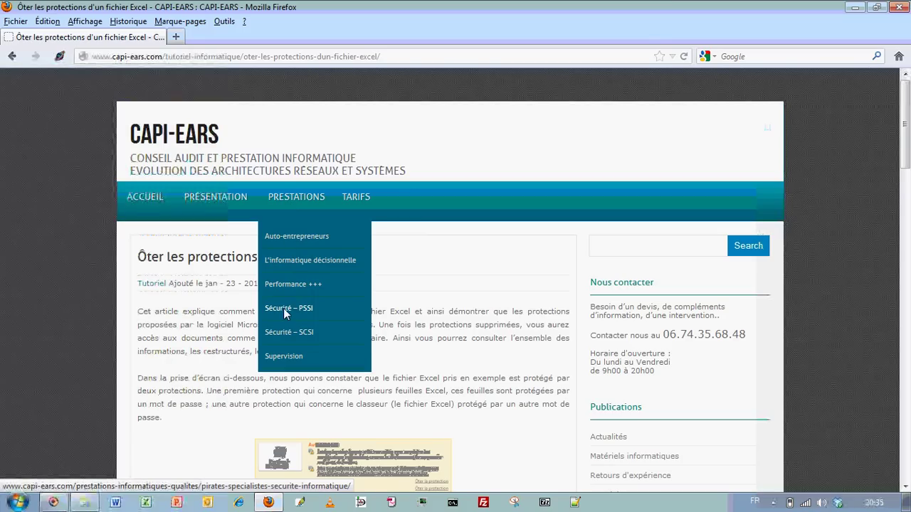
pyautogui.click(285, 308)
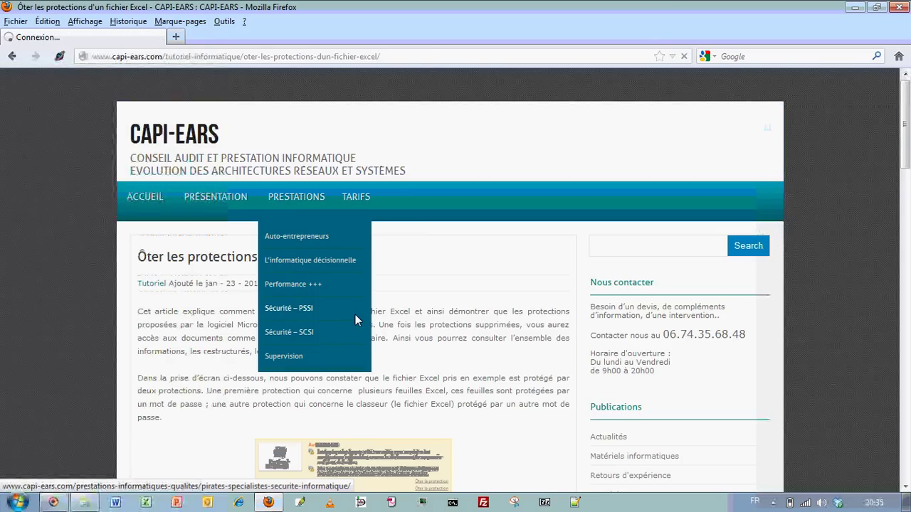
pyautogui.scroll(-3, 383, 294)
pyautogui.scroll(4, 383, 299)
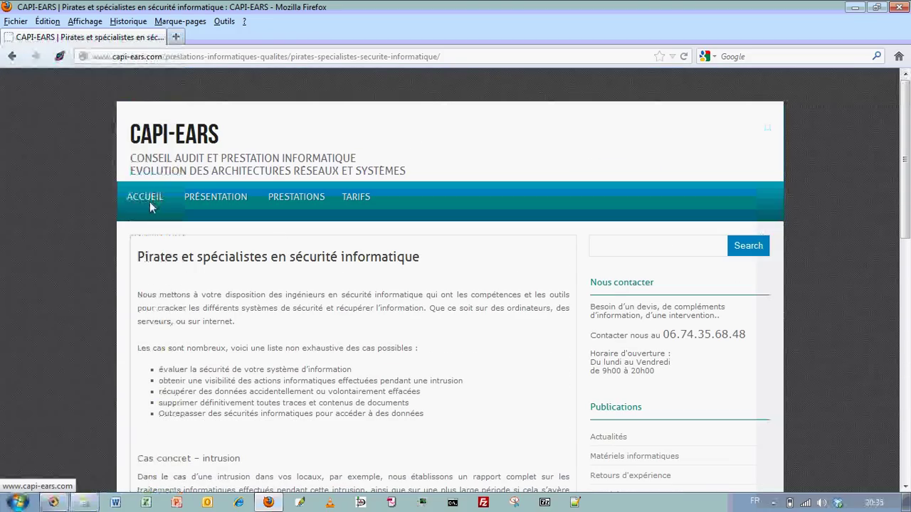
pyautogui.click(150, 205)
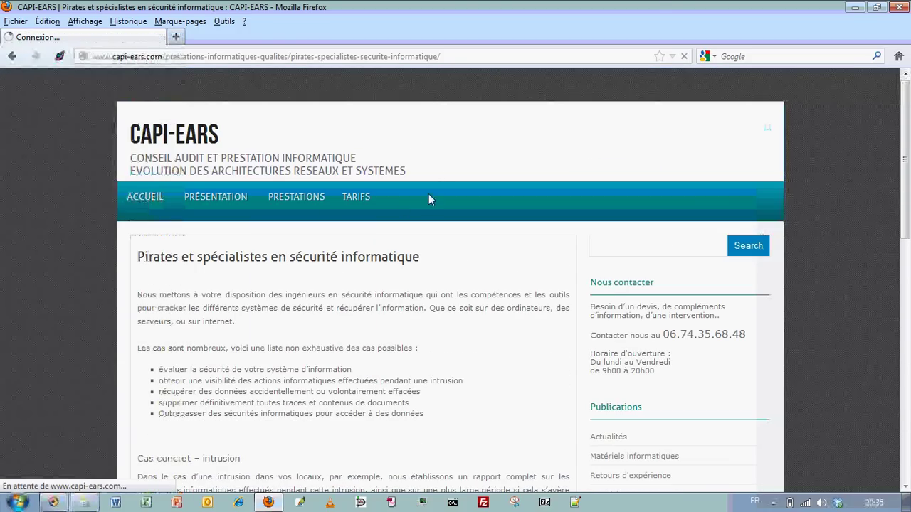